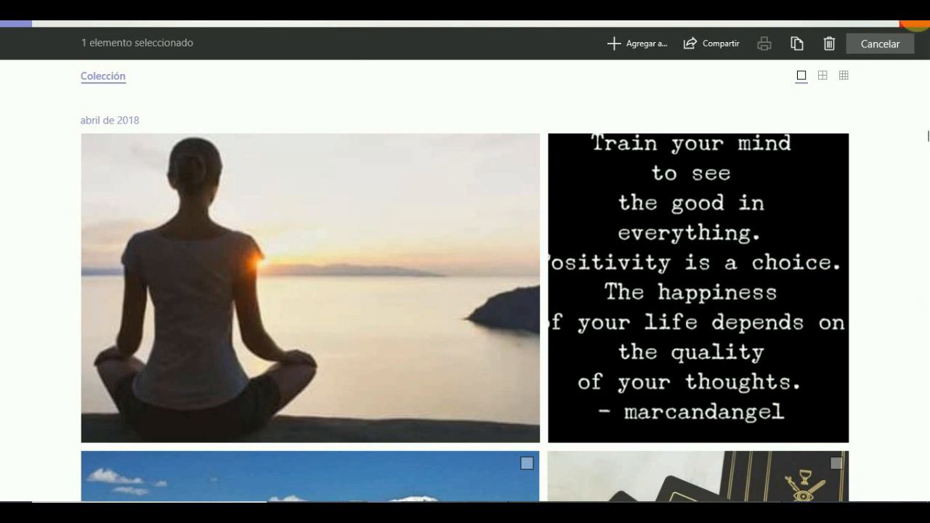
- Add the quote image to the photo selection and cancel the whole selection
click(753, 199)
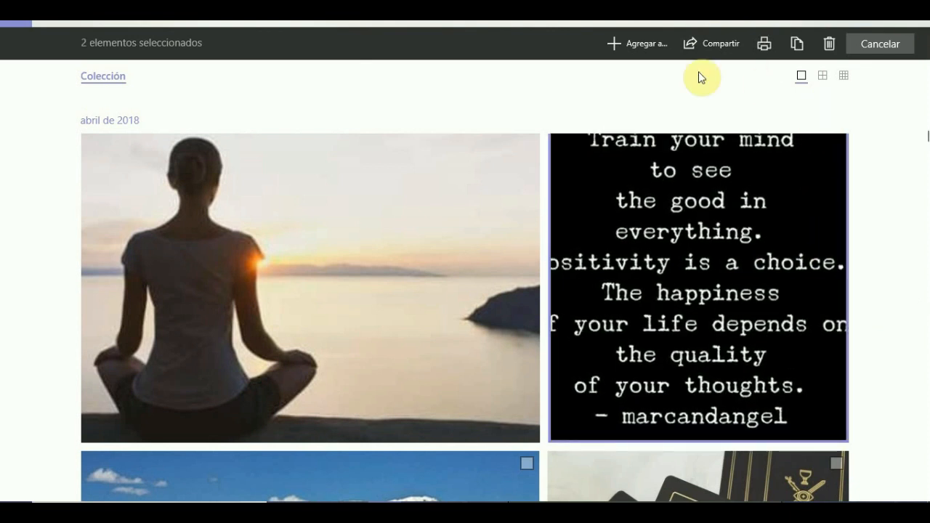
scroll(519, 191, up, 2)
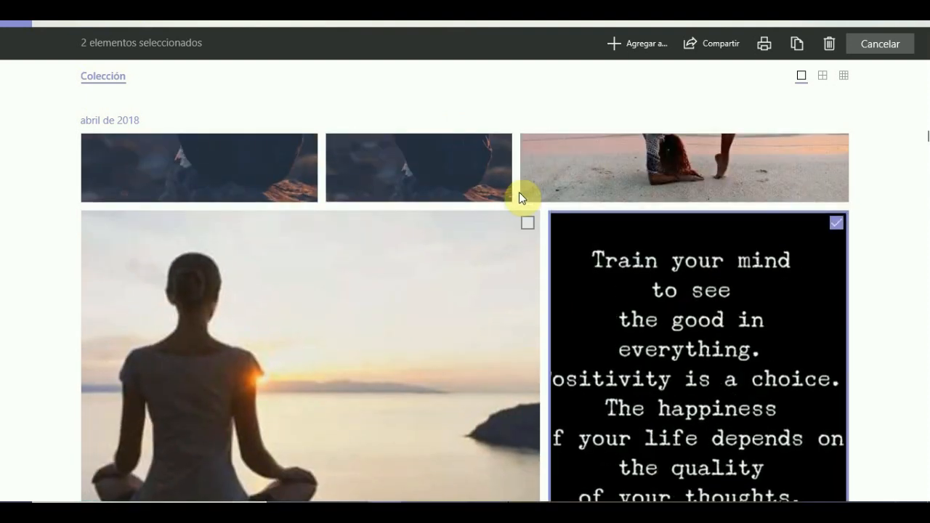
scroll(518, 192, down, 2)
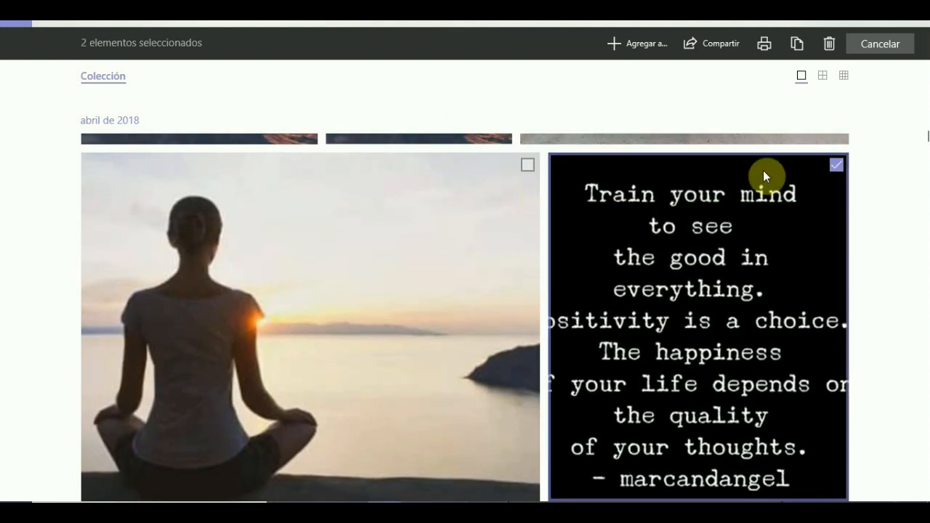
click(882, 45)
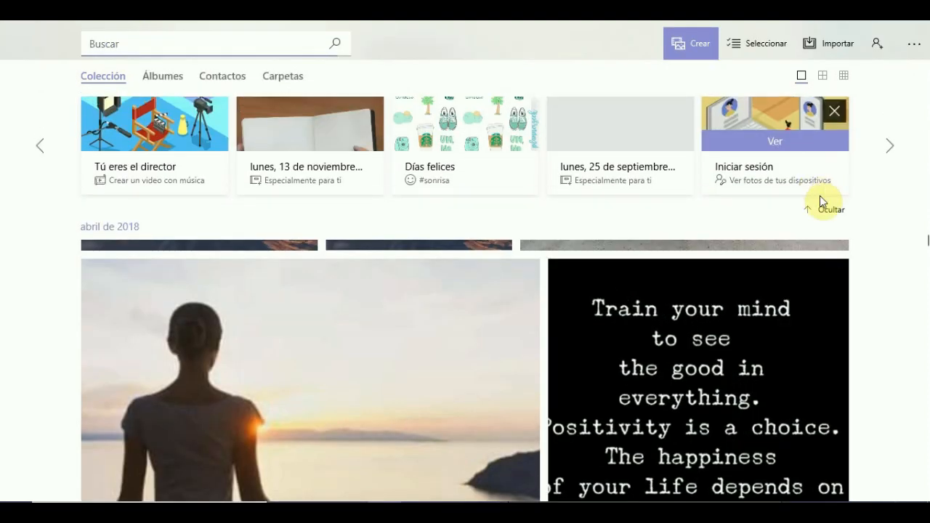
- View the quote image in full size, return to the collection, and select and deselect the image
click(814, 289)
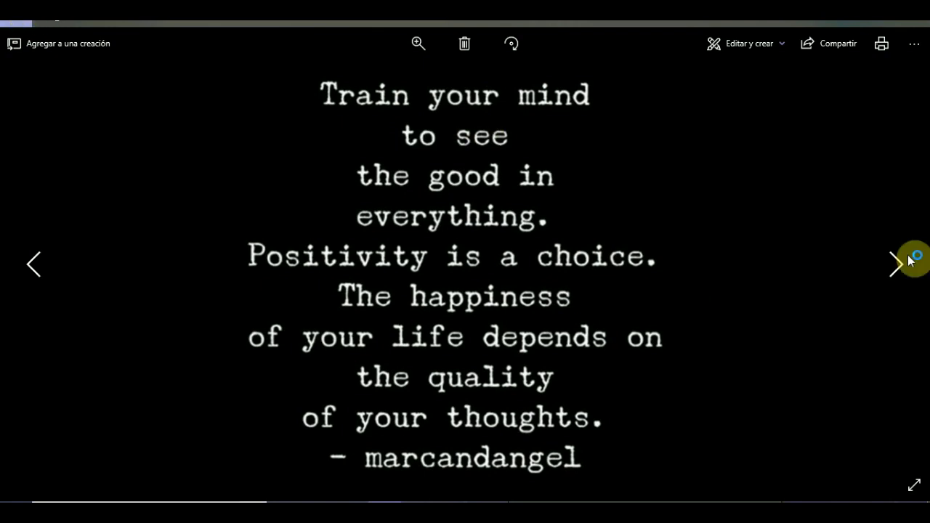
click(24, 27)
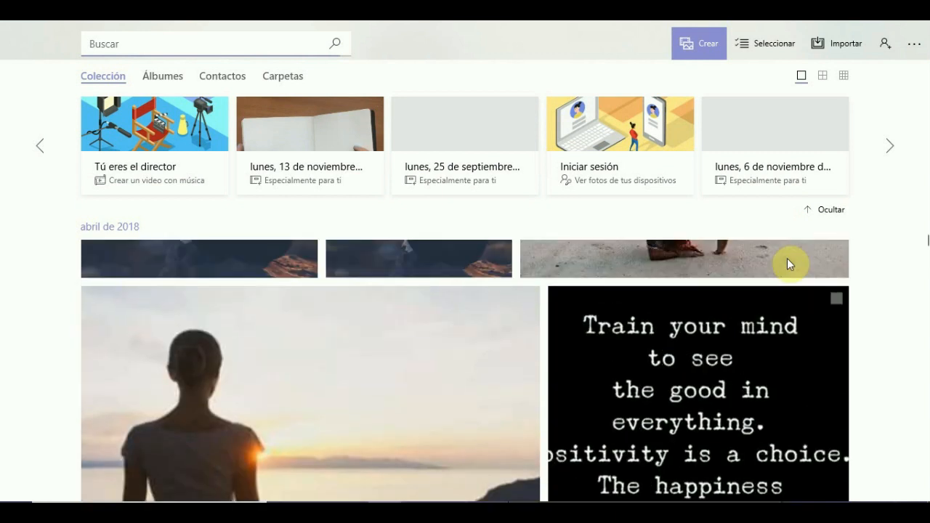
click(835, 298)
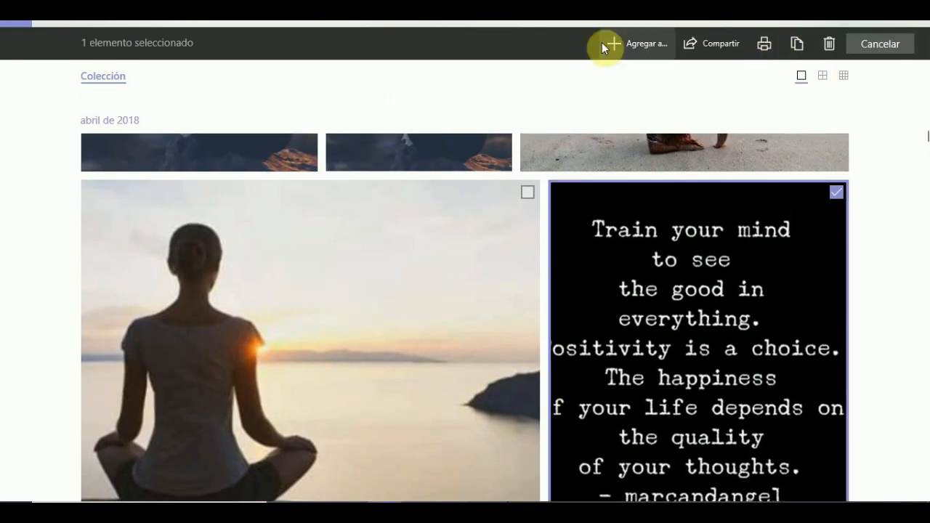
click(835, 192)
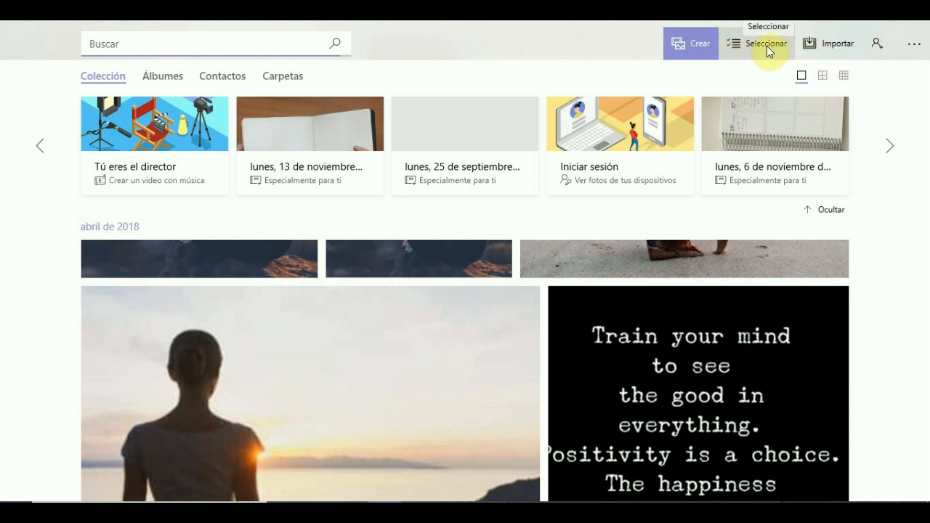
- Check which import sources are offered for the collection and select the quote image
click(835, 47)
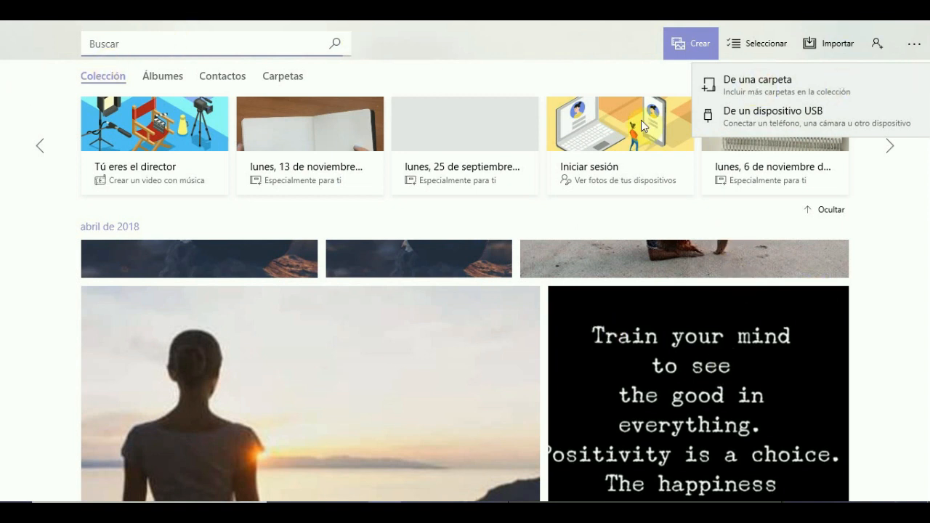
click(570, 40)
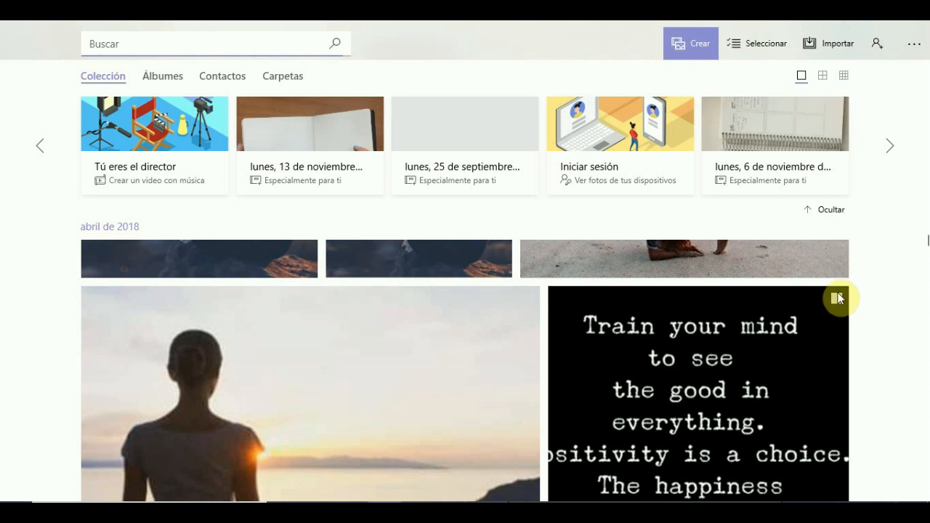
click(835, 298)
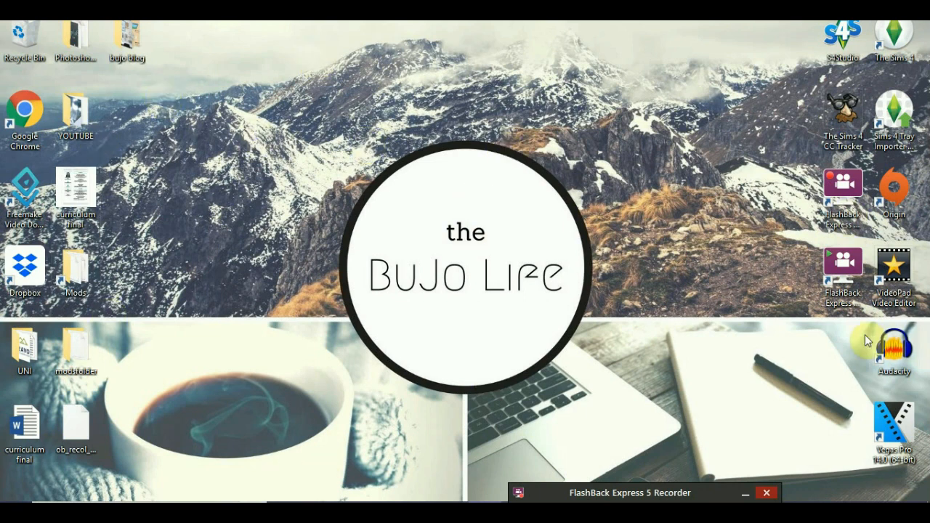
- Move the VideoPad Video Editor shortcut onto the circular logo in the middle of the desktop and raise the FlashBack recorder window slightly
drag(897, 281, 497, 289)
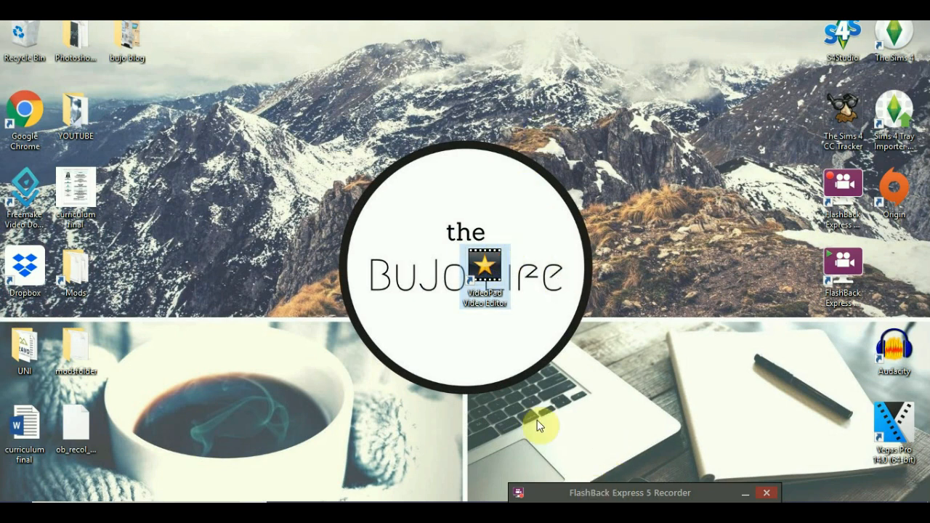
click(691, 495)
drag(688, 495, 689, 476)
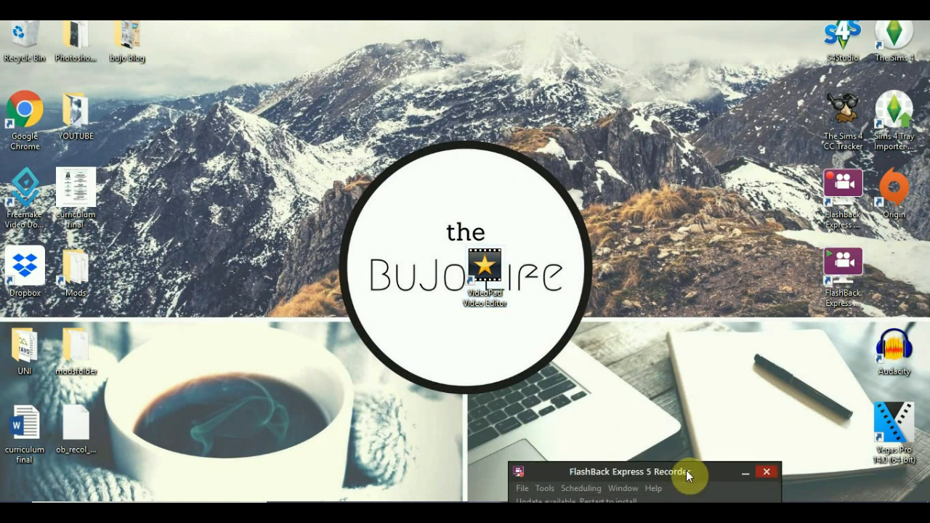
- Launch VideoPad Video Editor and close the Downloads folder window covering it
double_click(484, 269)
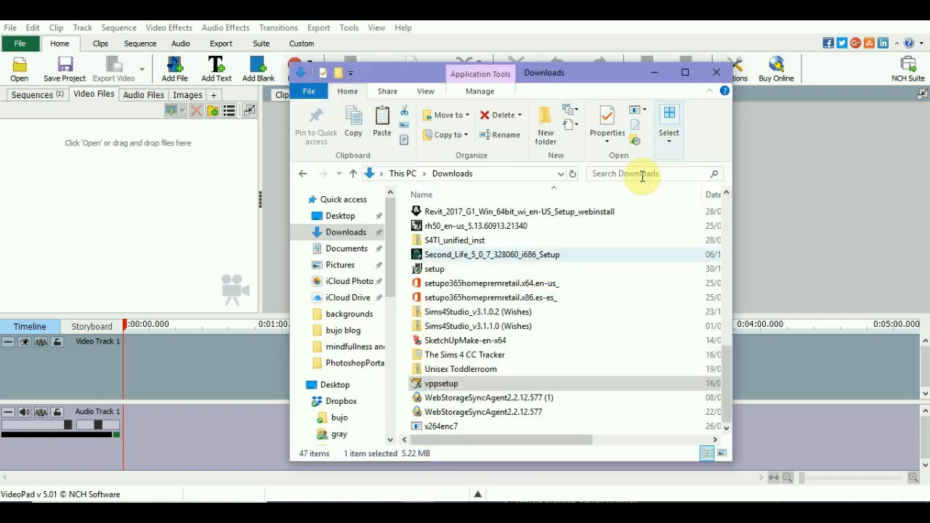
click(717, 72)
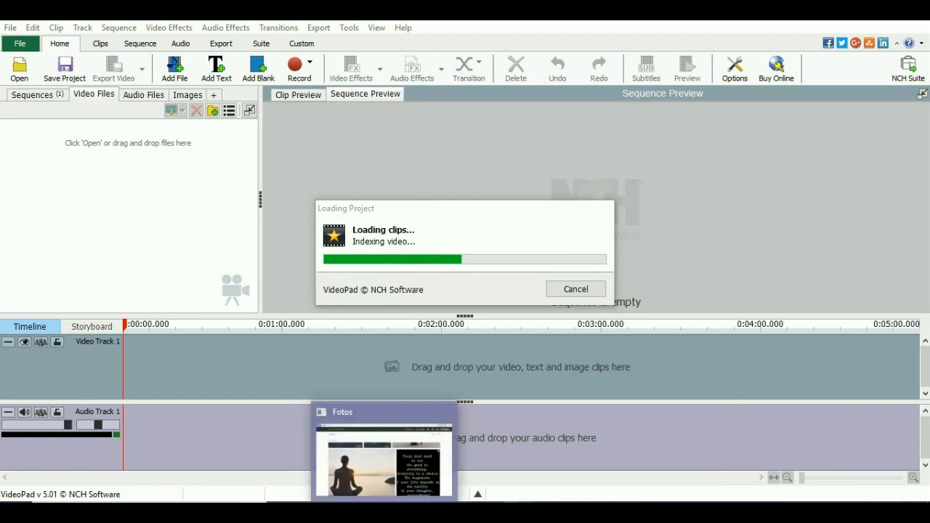
- Switch to the Photos app and browse the April 2018 pictures in the collection
click(385, 512)
scroll(557, 351, up, 8)
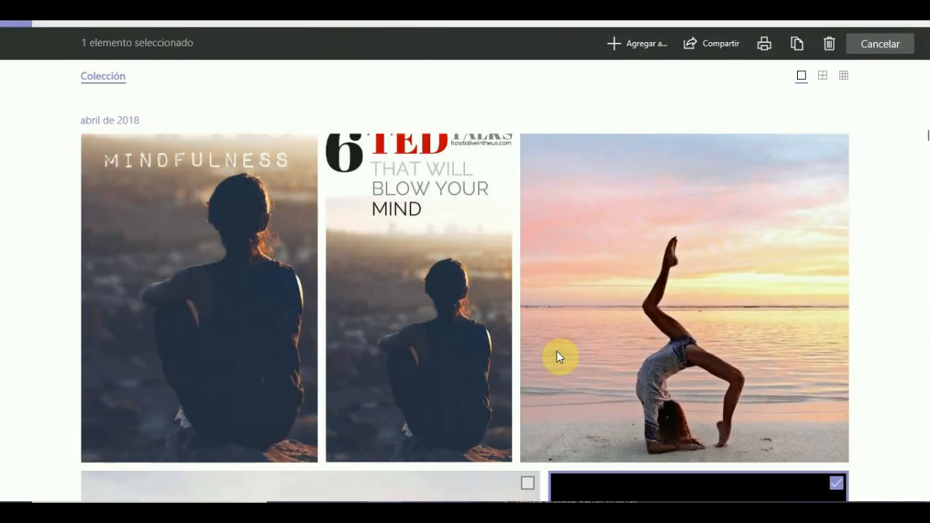
scroll(557, 351, up, 5)
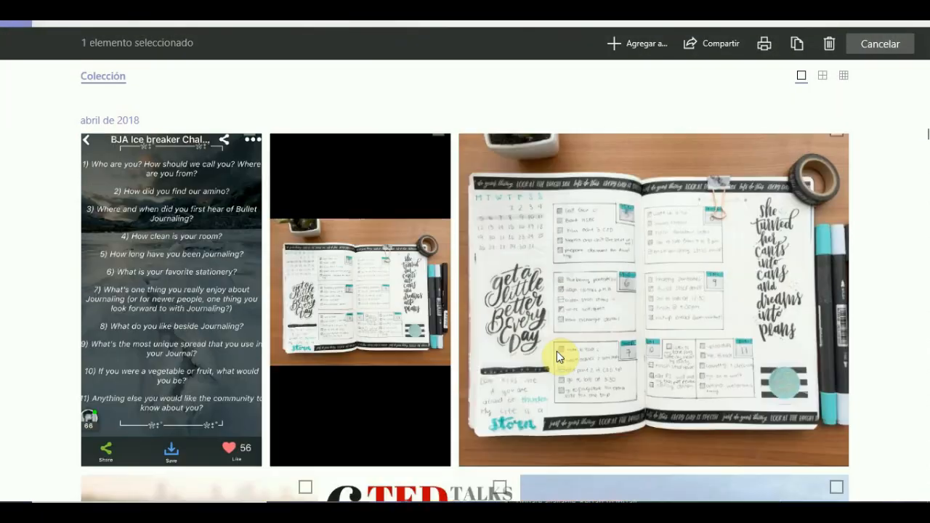
scroll(558, 353, up, 5)
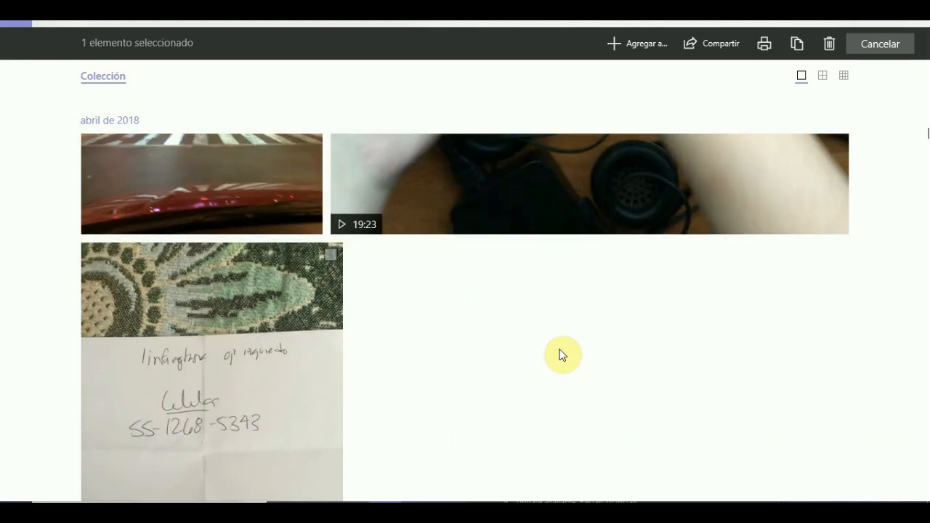
scroll(560, 354, up, 5)
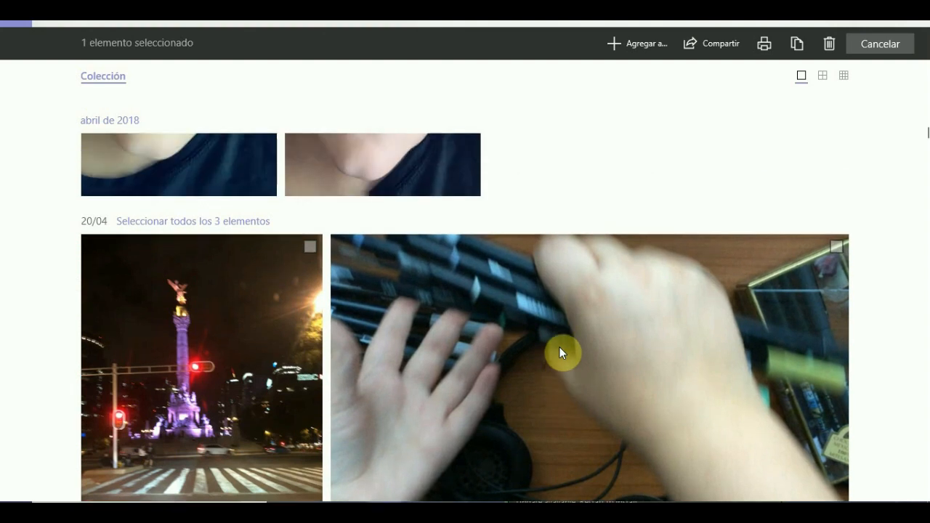
scroll(559, 353, down, 5)
scroll(561, 349, down, 15)
scroll(717, 281, down, 5)
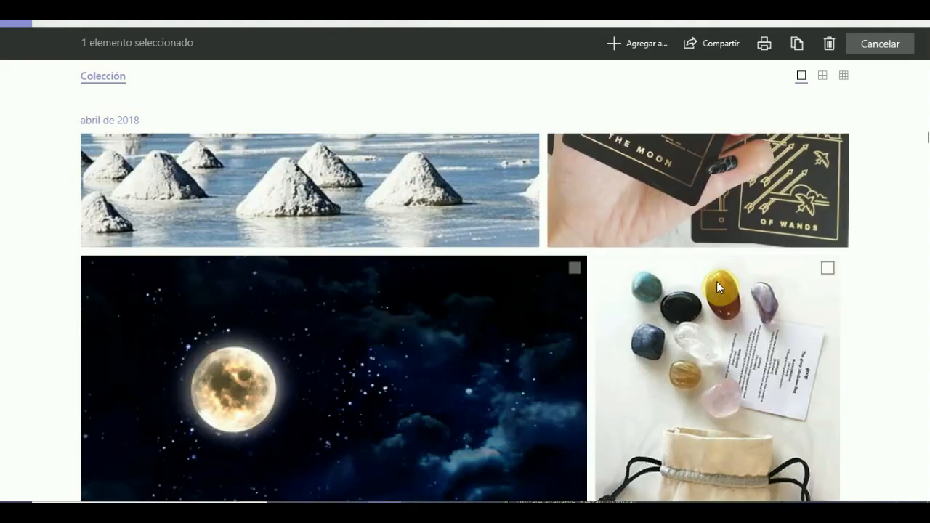
scroll(717, 281, down, 3)
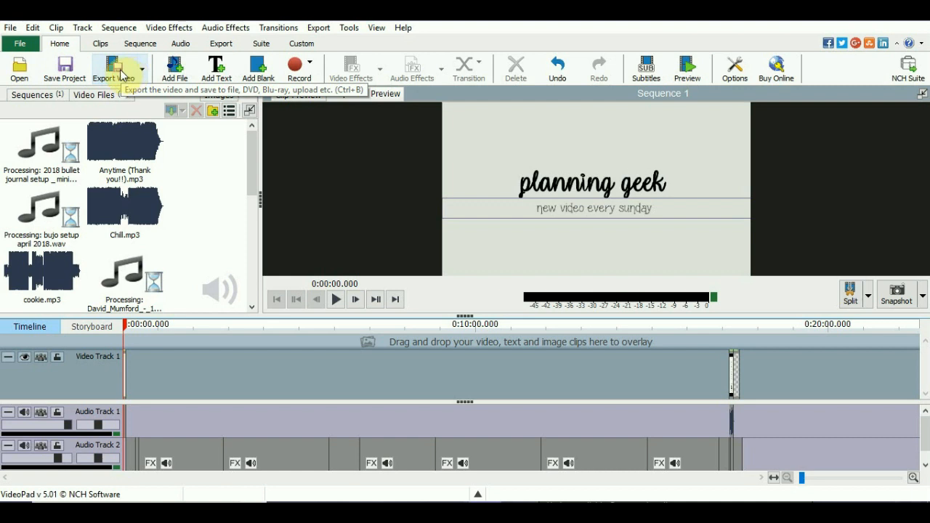
- Switch to VideoPad and examine the clip, sequence, export and view commands it offers
click(9, 28)
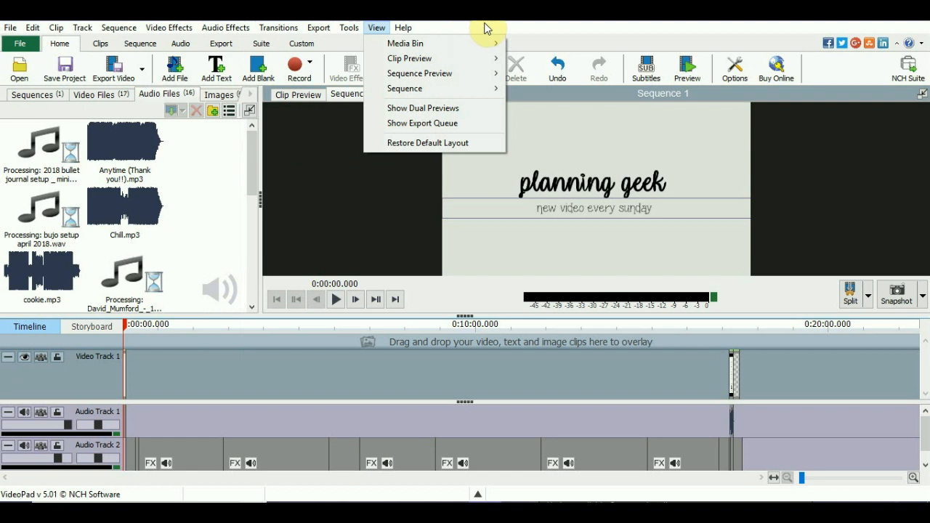
mouse_move(31, 33)
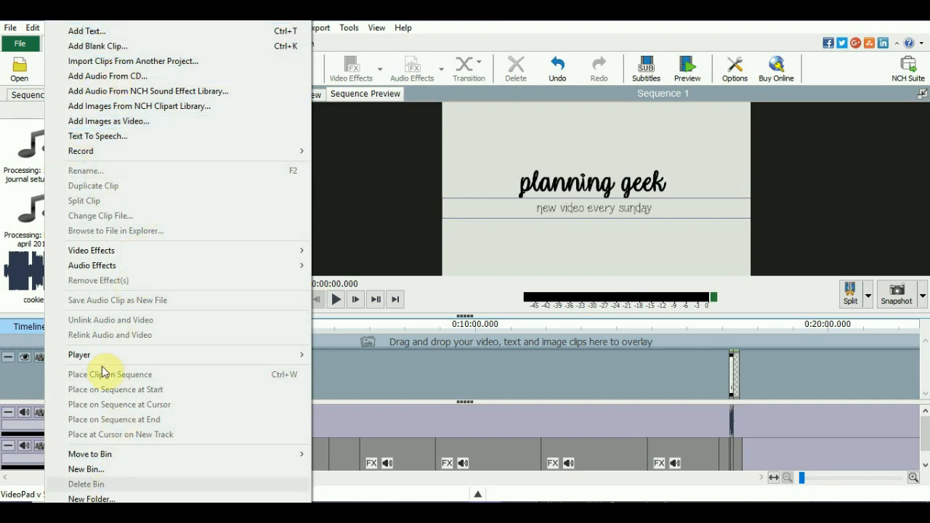
mouse_move(398, 27)
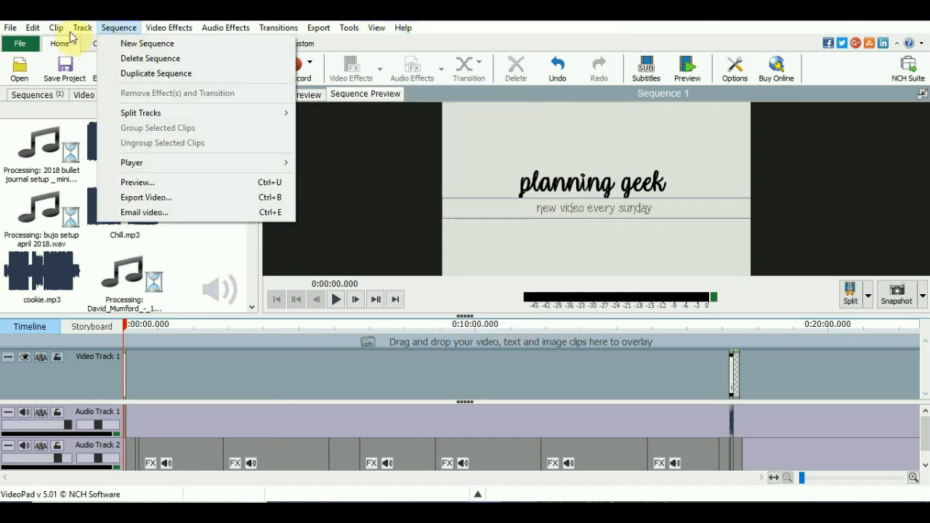
mouse_move(133, 29)
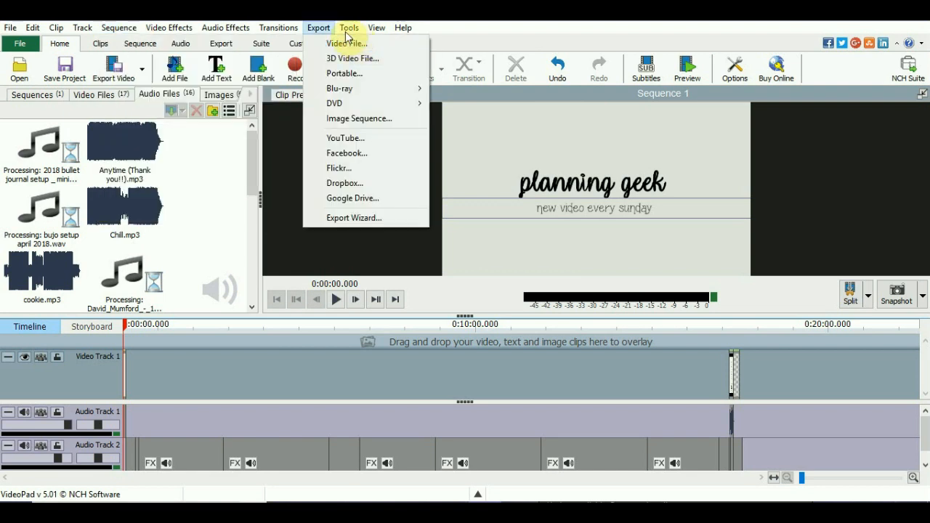
mouse_move(349, 28)
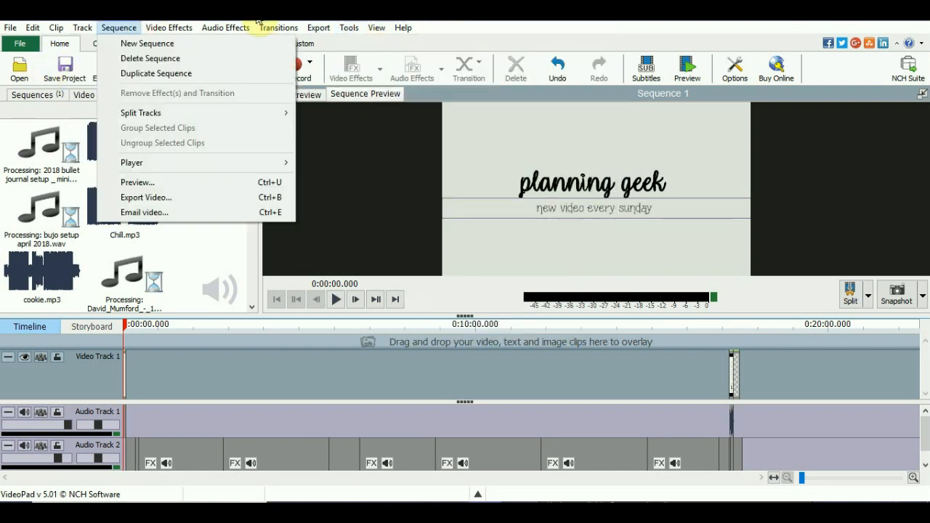
mouse_move(318, 28)
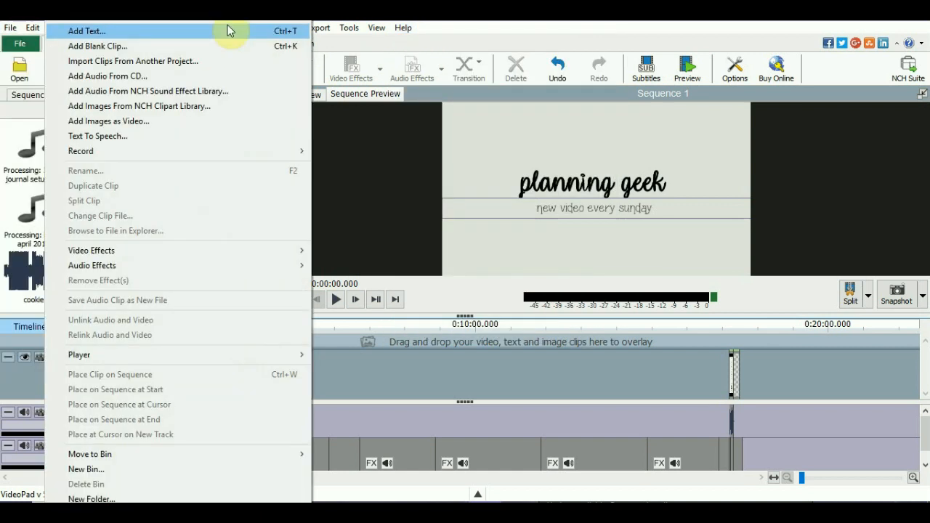
click(673, 17)
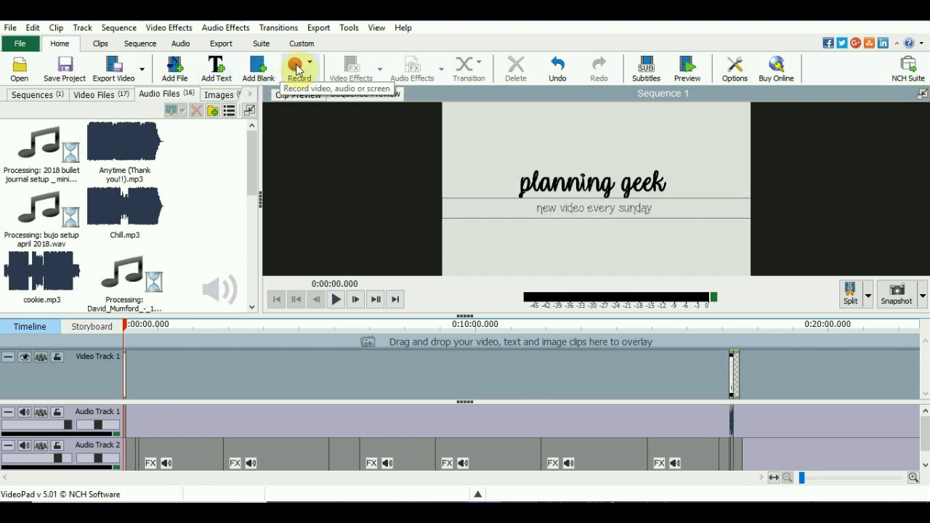
- Show the project's sequences and preview Sequence 1
click(28, 100)
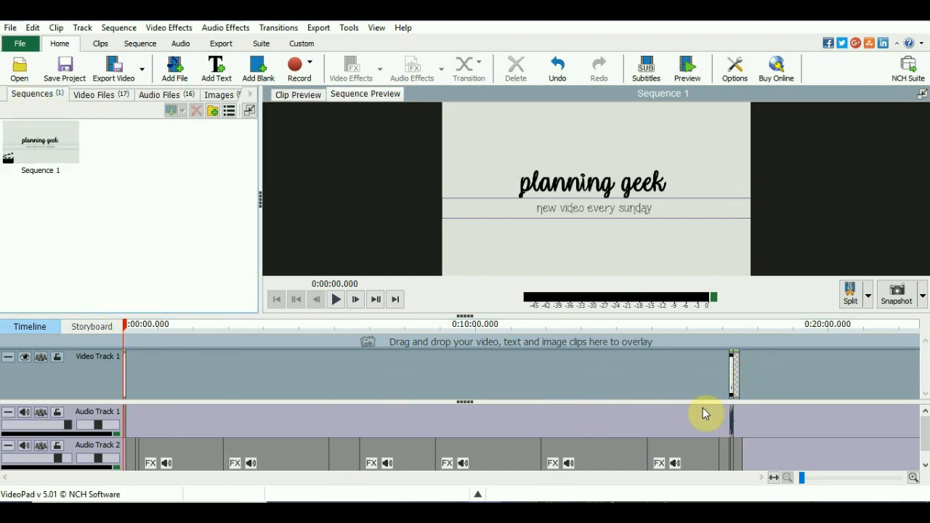
click(40, 143)
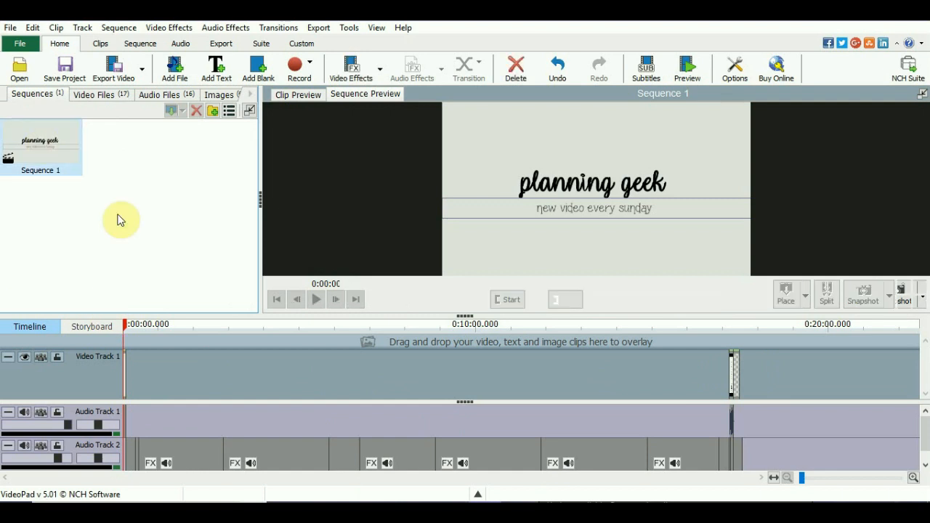
- Look through the project's imported video files and audio files
click(95, 95)
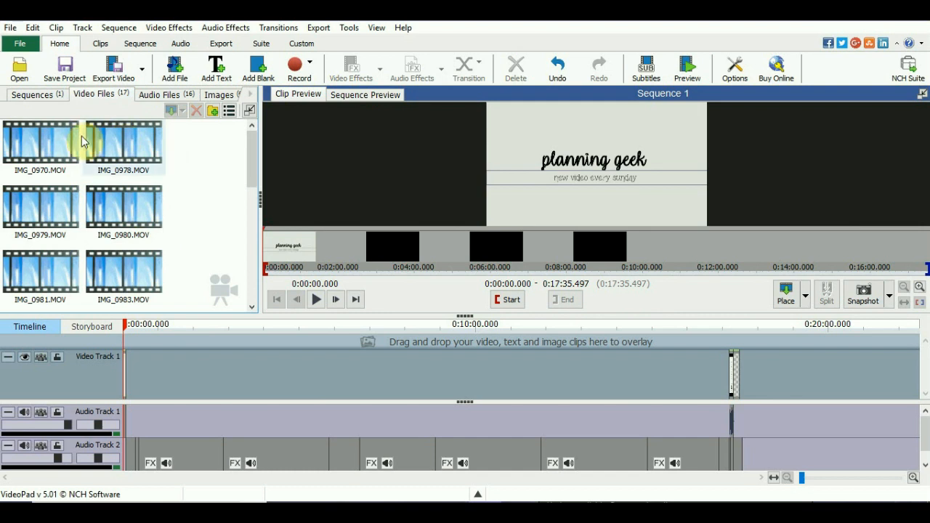
scroll(145, 200, down, 10)
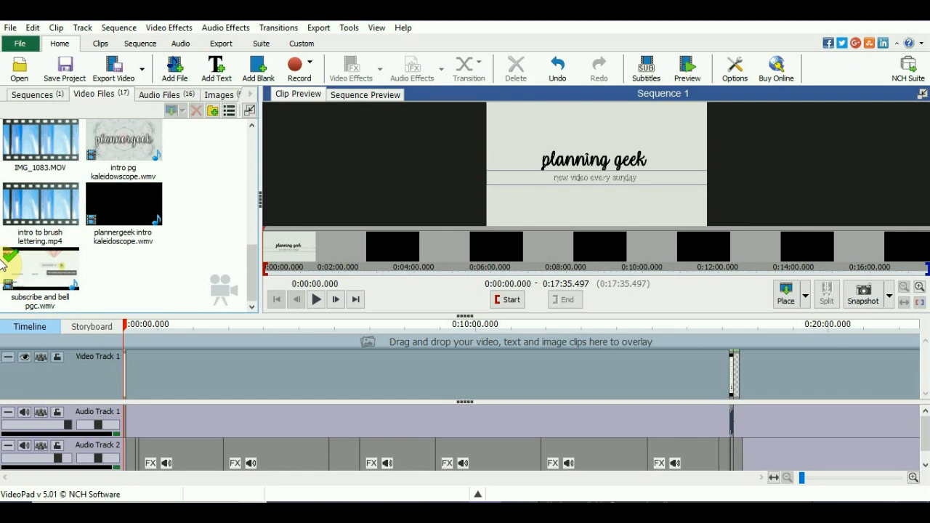
scroll(142, 208, up, 6)
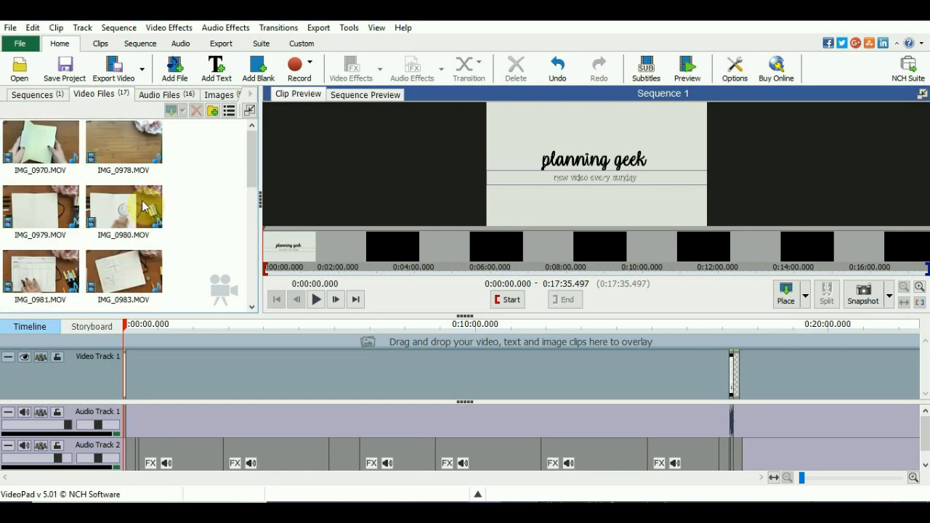
scroll(143, 208, down, 6)
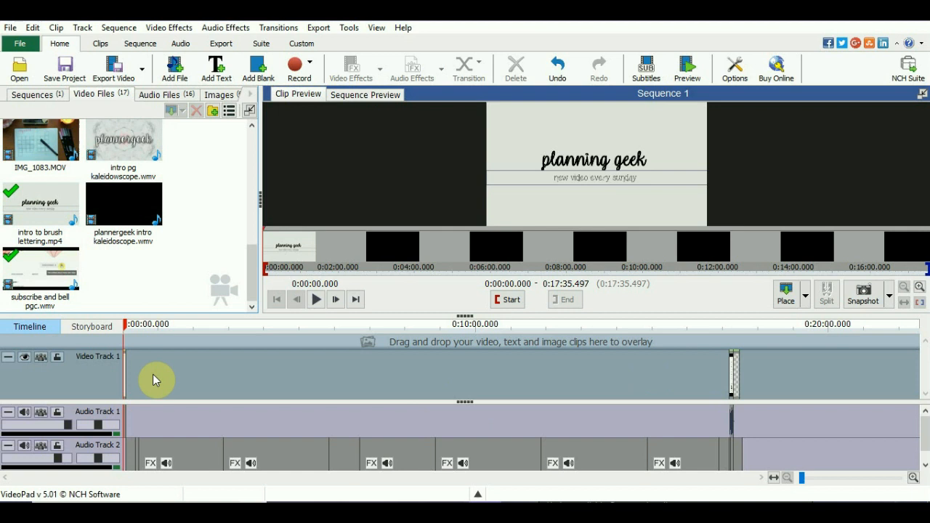
click(168, 95)
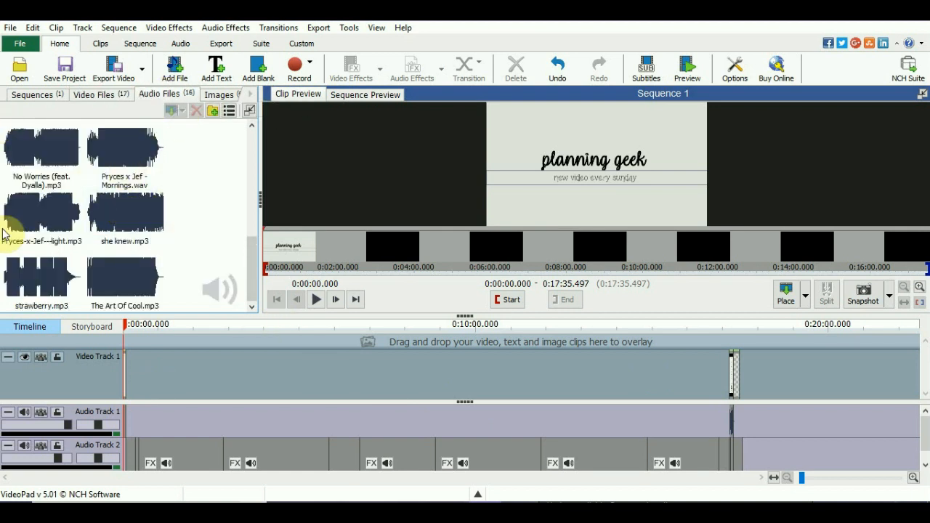
- Look through the project's audio files and images, ending on its video files
scroll(160, 202, up, 5)
scroll(161, 205, down, 5)
scroll(161, 205, up, 5)
click(220, 95)
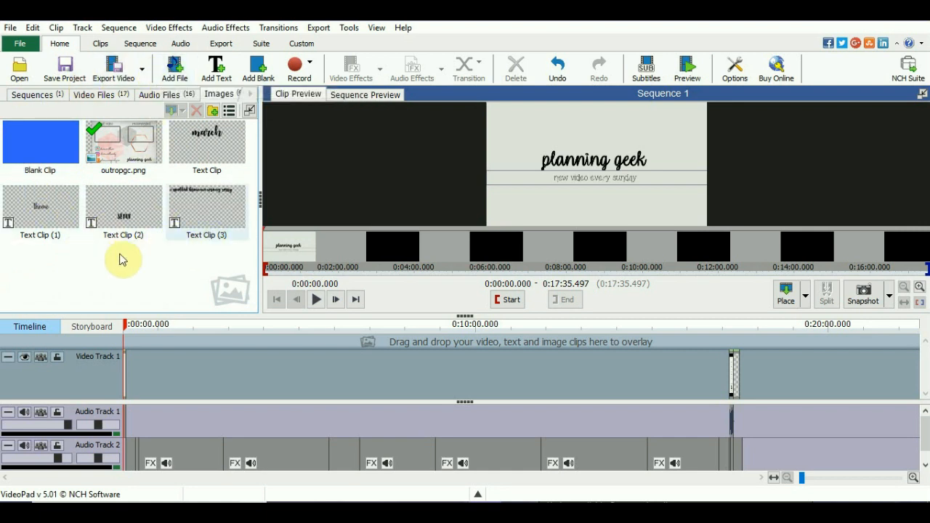
click(51, 153)
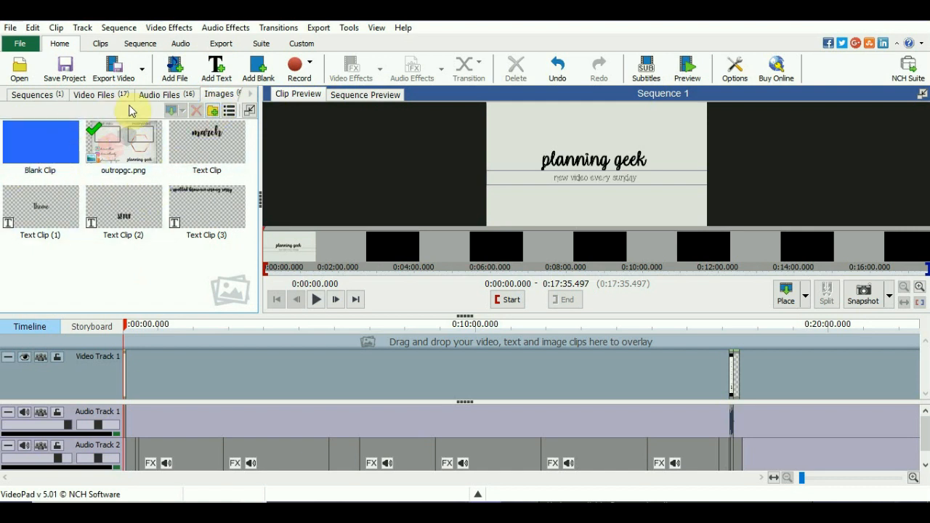
click(158, 96)
click(103, 94)
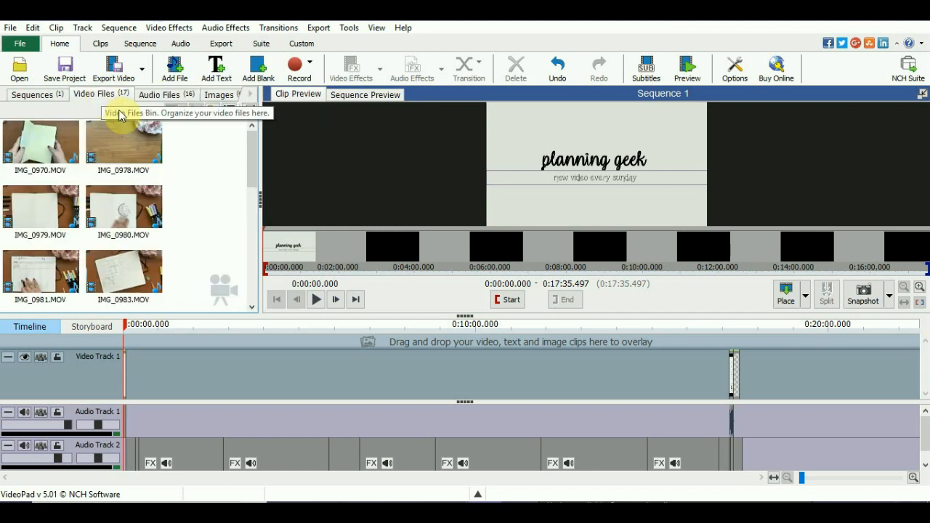
- Paste the copied clip IMG_1260.MOV into the project's video files and let the import finish
right_click(213, 203)
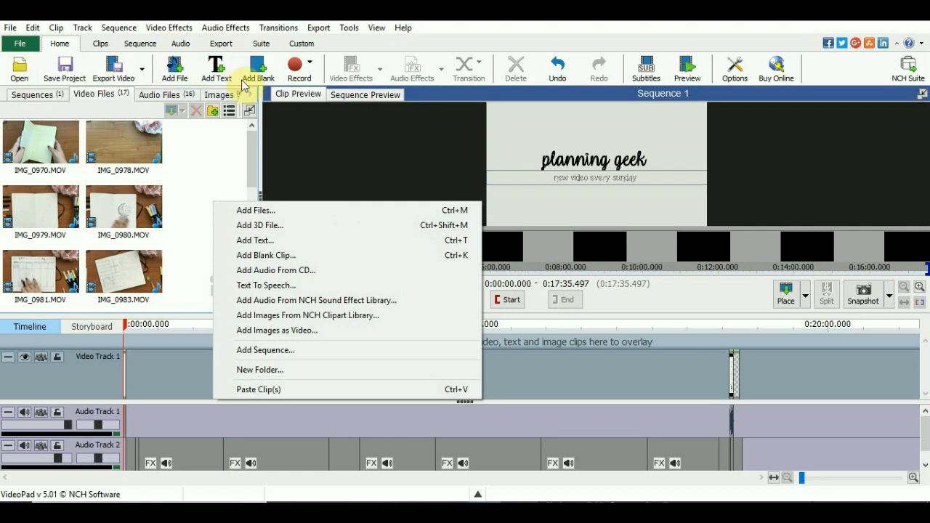
click(251, 390)
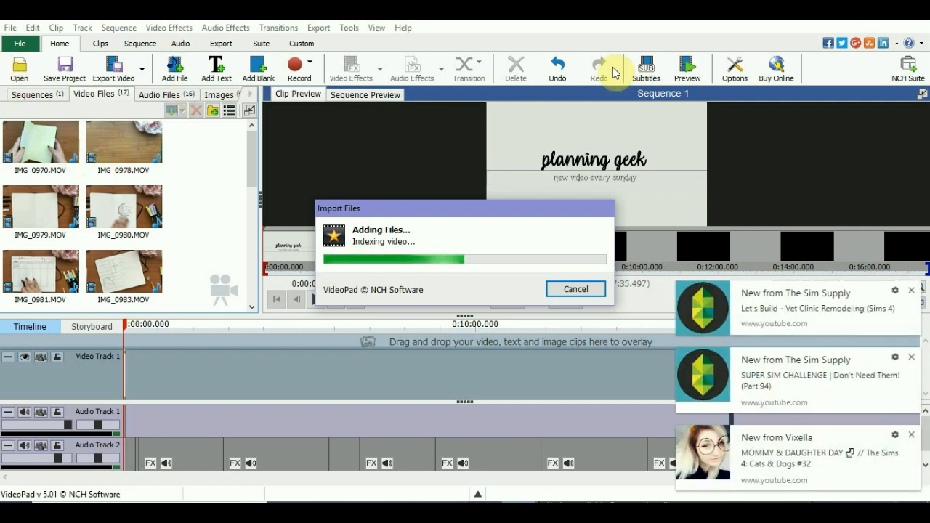
click(911, 293)
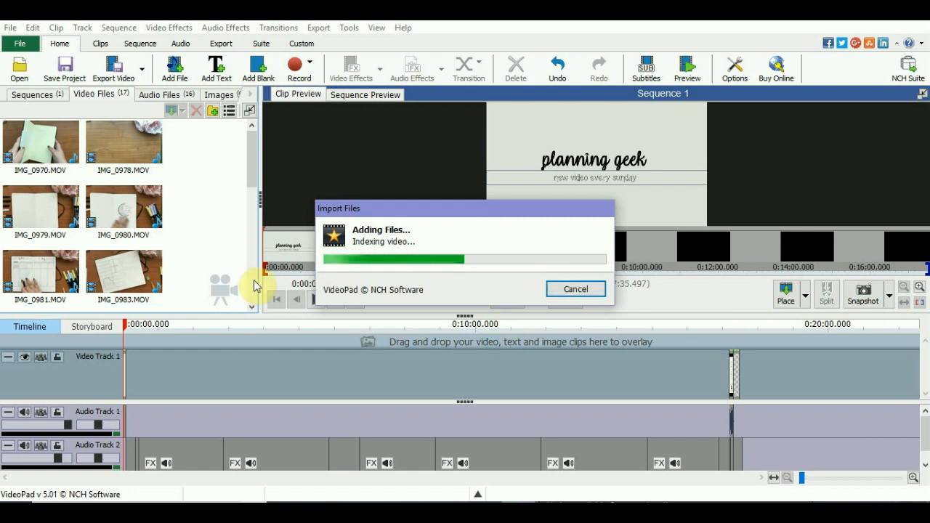
drag(418, 208, 71, 93)
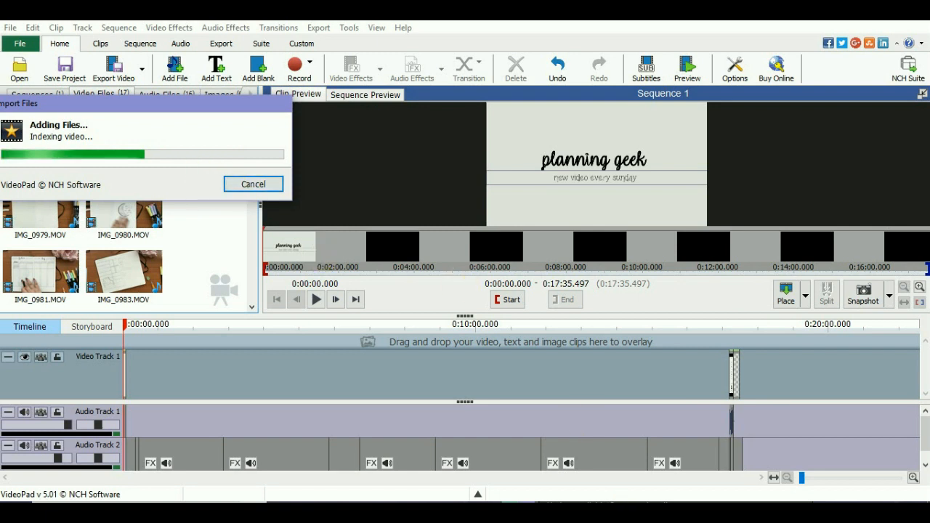
key(alt+Tab)
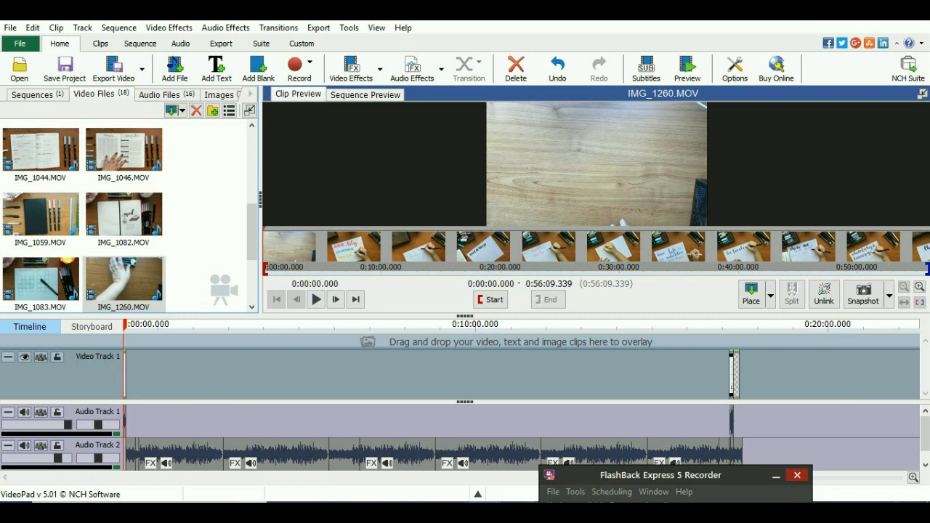
key(alt+Tab)
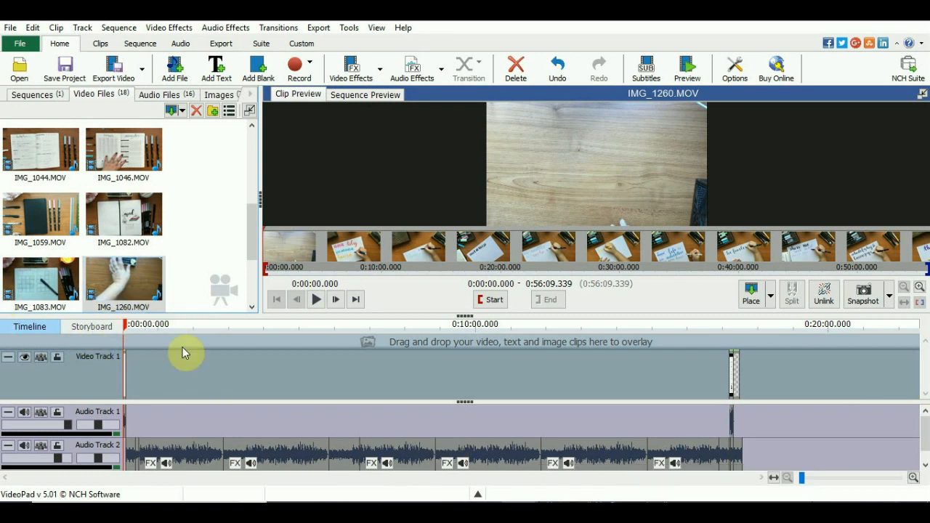
- Examine the sequence as a storyboard and return to the timeline view
click(99, 328)
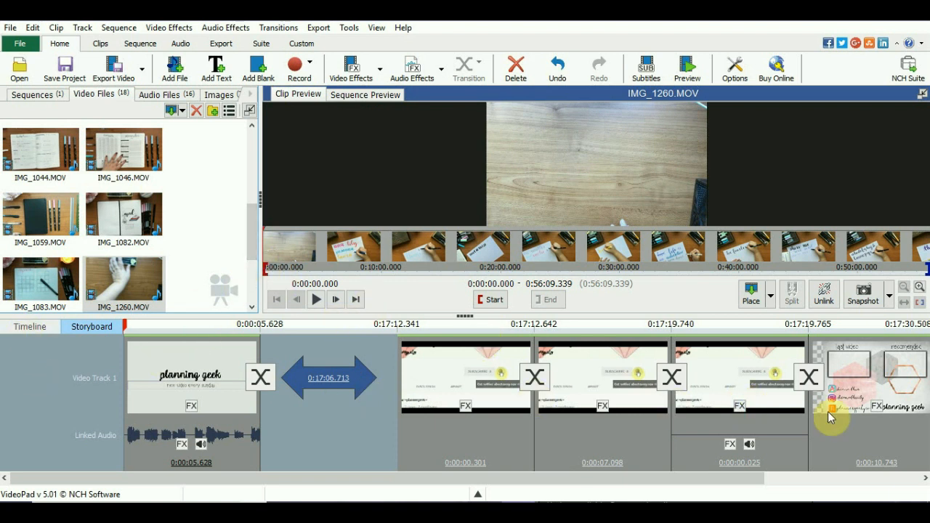
scroll(825, 400, down, 3)
scroll(819, 390, up, 3)
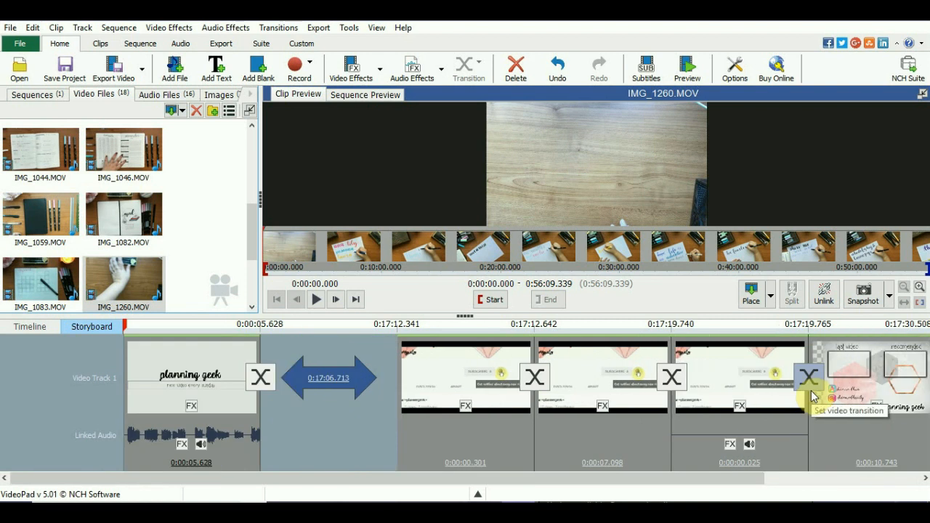
click(30, 329)
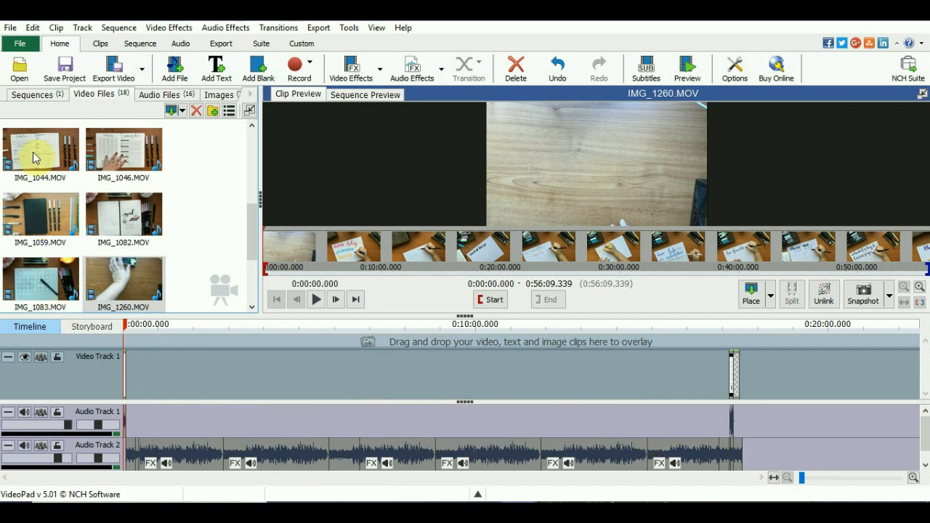
- Place IMG_1260.MOV after the last clip on Video Track 1 and briefly play the sequence from the start
drag(236, 385, 823, 420)
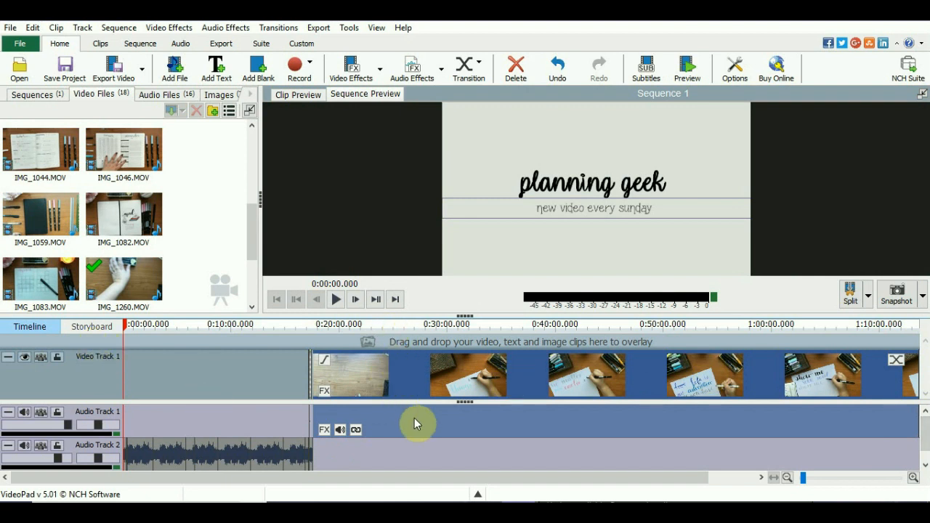
click(335, 299)
click(336, 299)
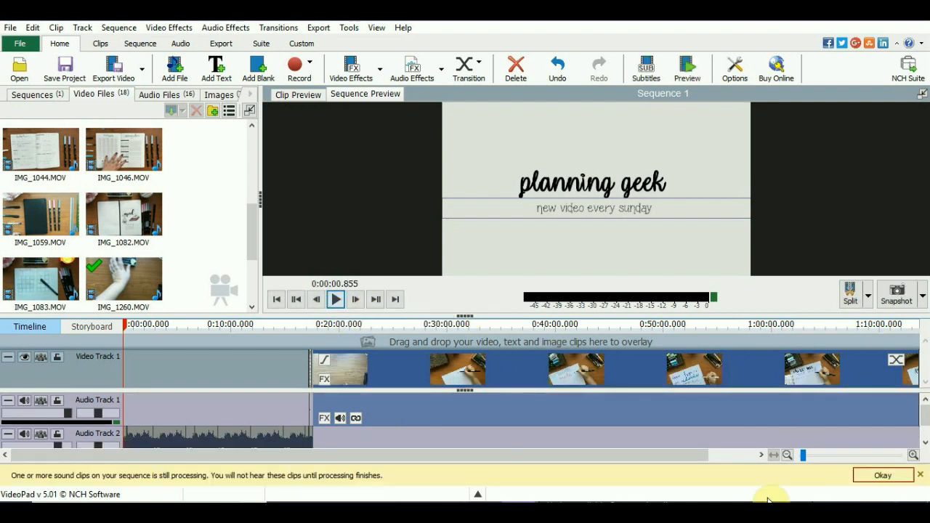
key(alt+Tab)
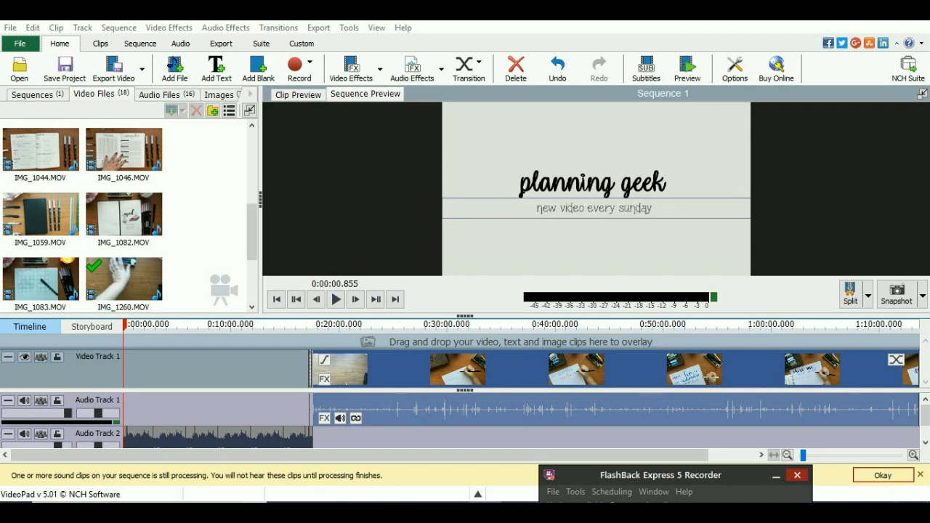
click(797, 475)
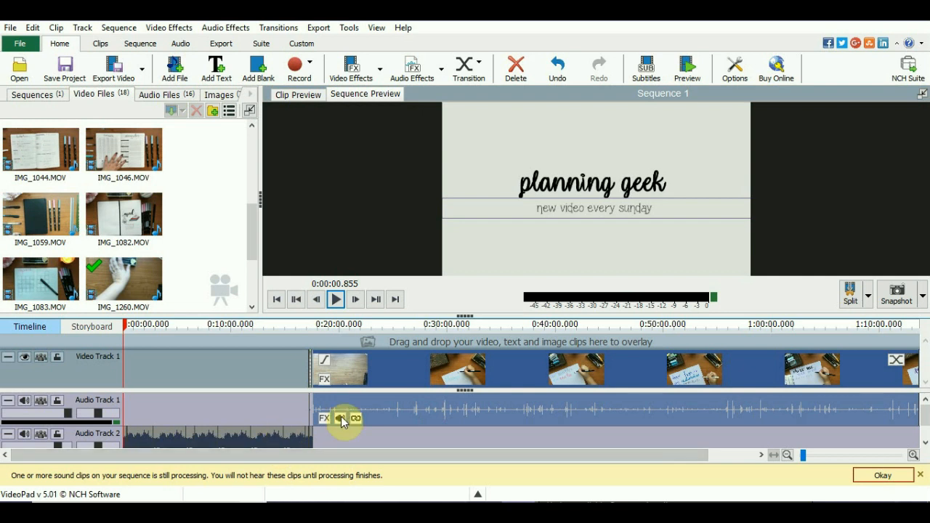
- Try deleting IMG_1260.MOV's unlinked audio alone and the whole linked clip from the timeline, undoing each attempt
mouse_move(413, 411)
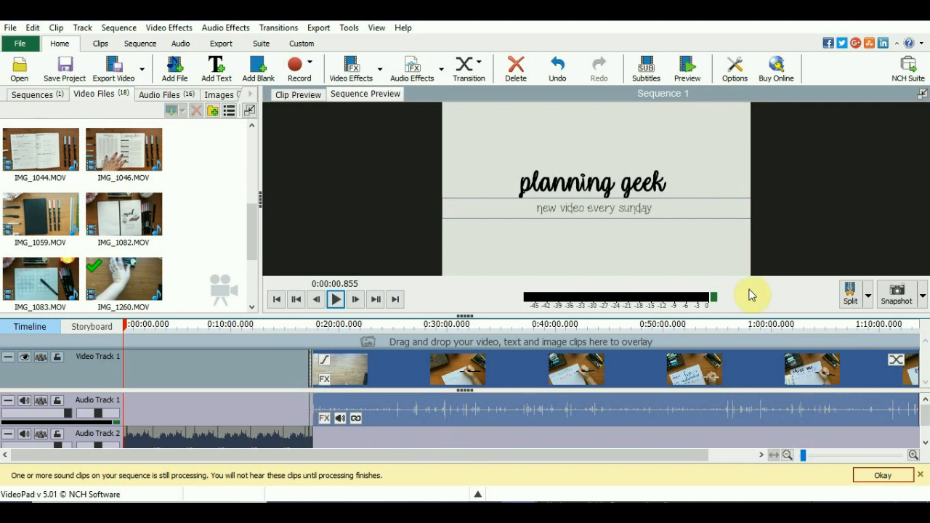
mouse_move(754, 378)
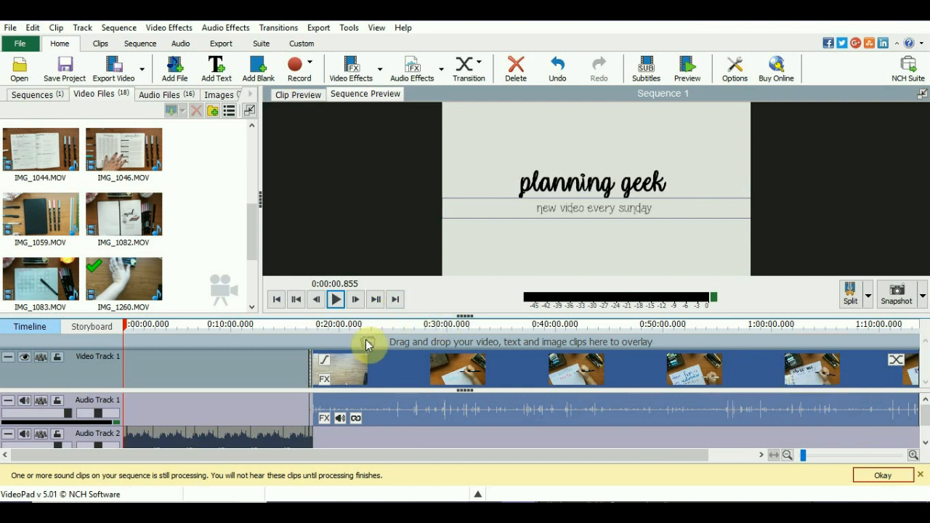
click(356, 422)
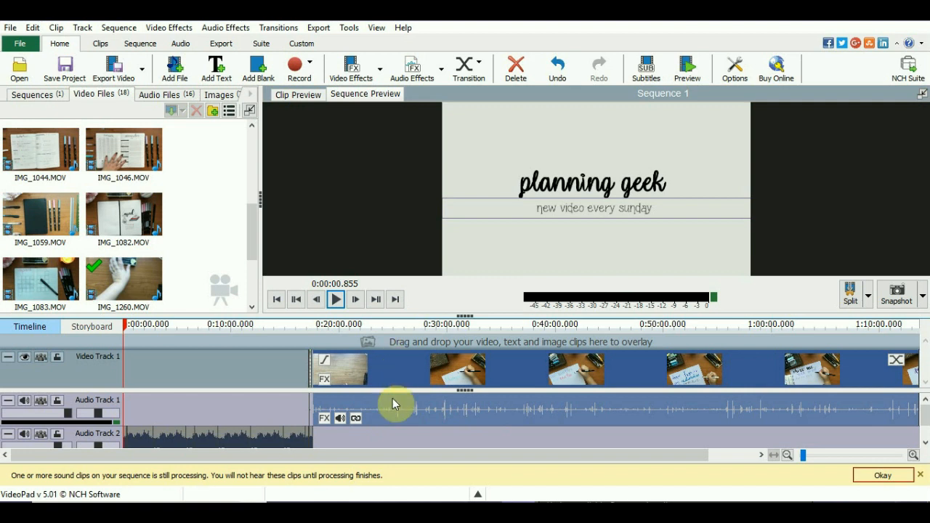
click(355, 419)
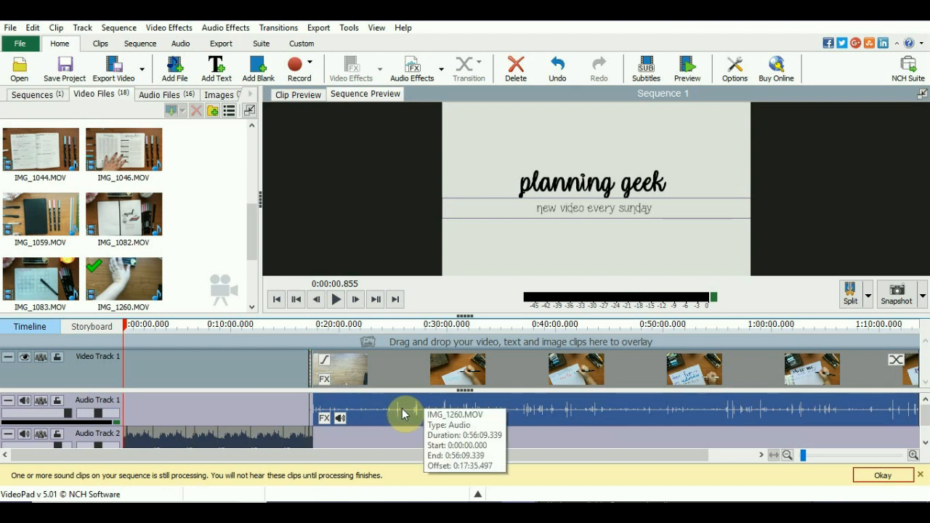
key(Delete)
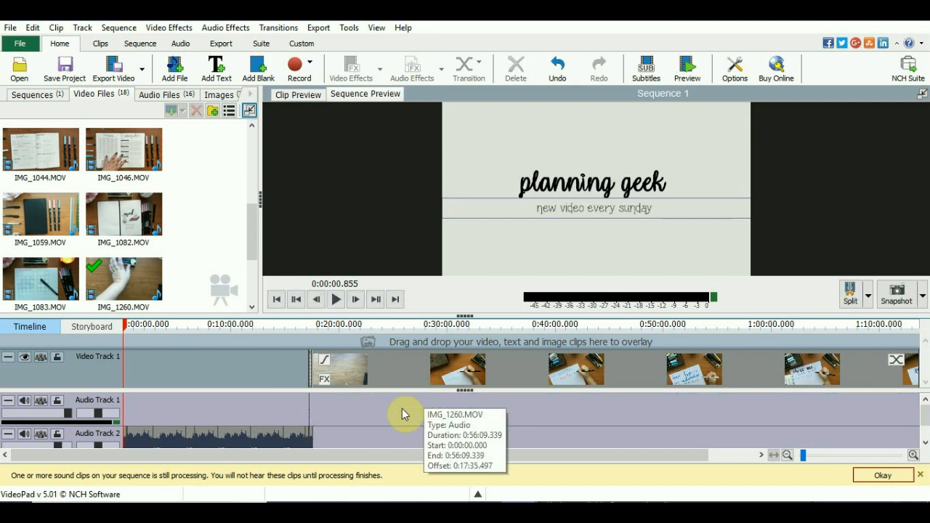
key(ctrl+z)
key(ctrl+z)
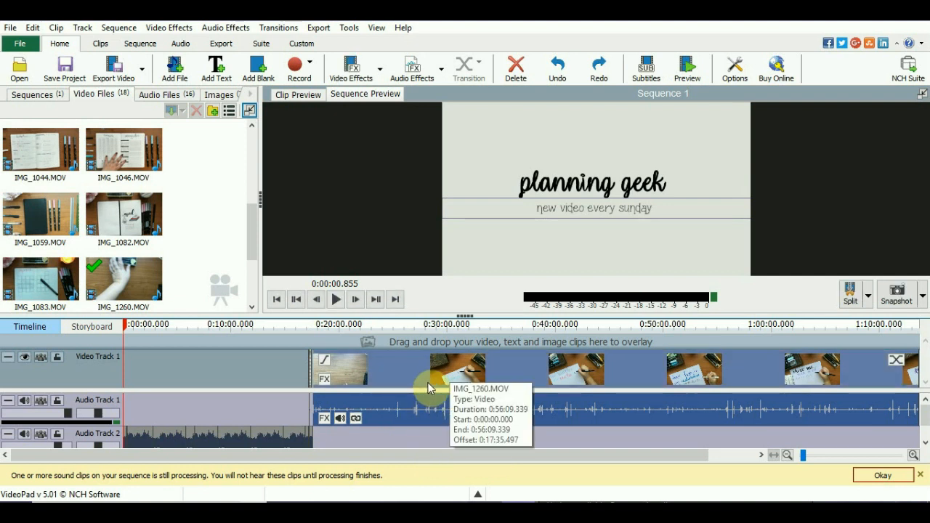
key(Delete)
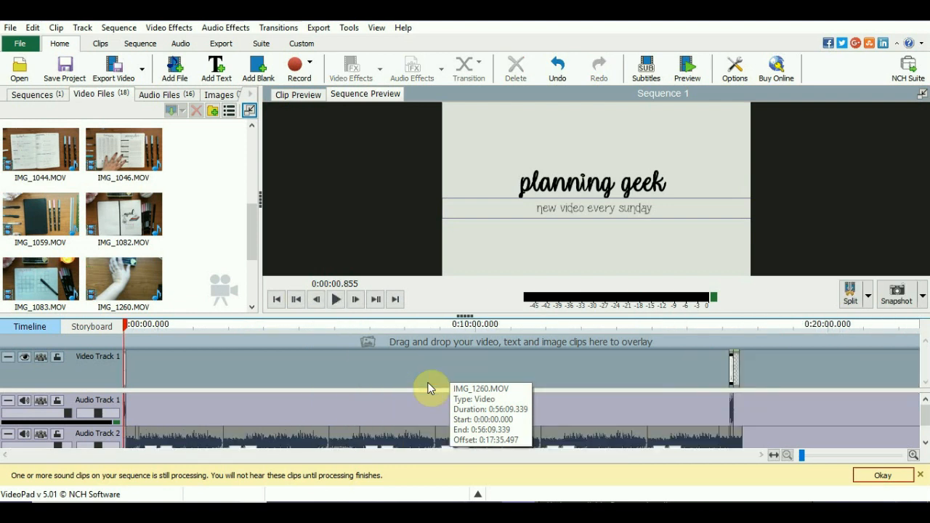
key(ctrl+z)
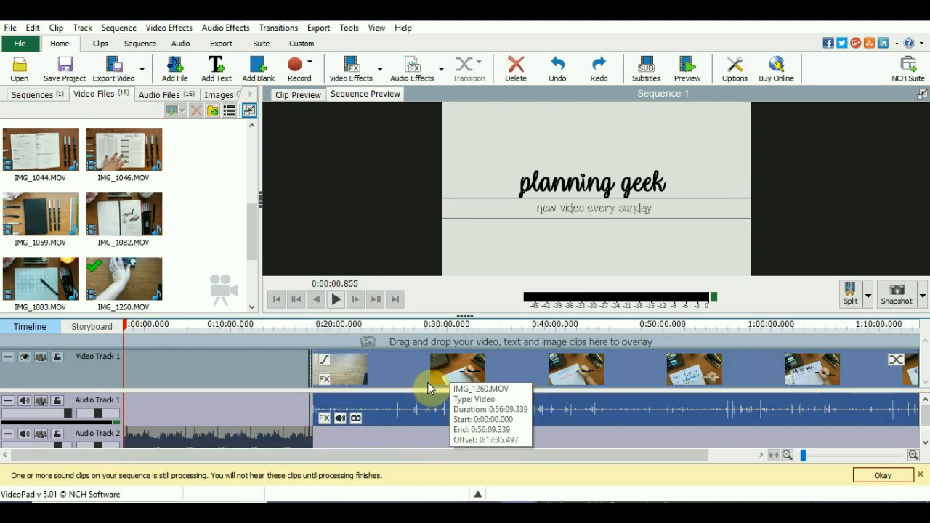
- Unlink and delete the audio of IMG_1260.MOV on the timeline, and set the video clip's speed to 300%
click(352, 420)
key(Delete)
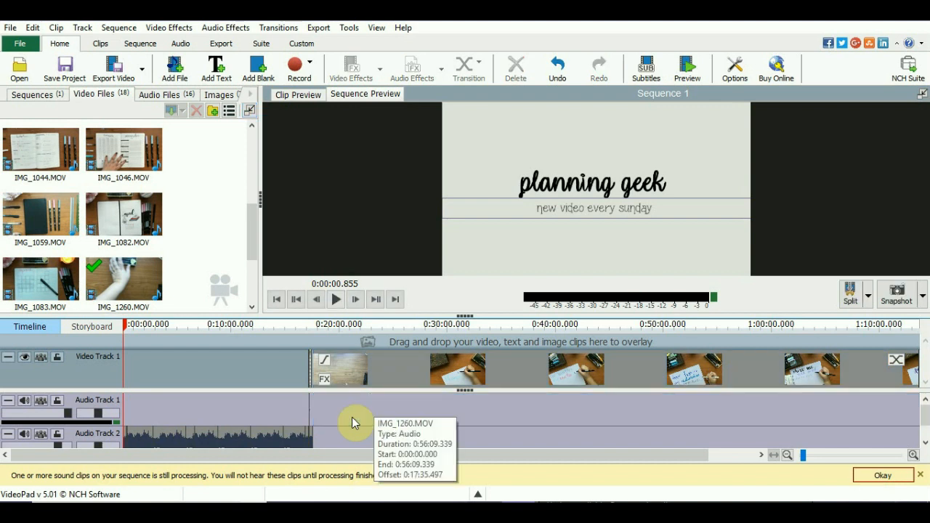
click(406, 362)
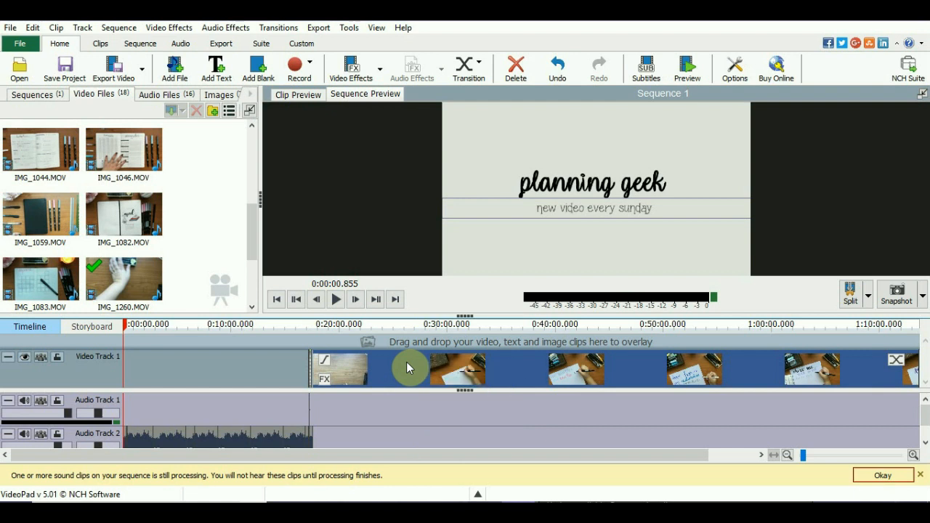
right_click(406, 361)
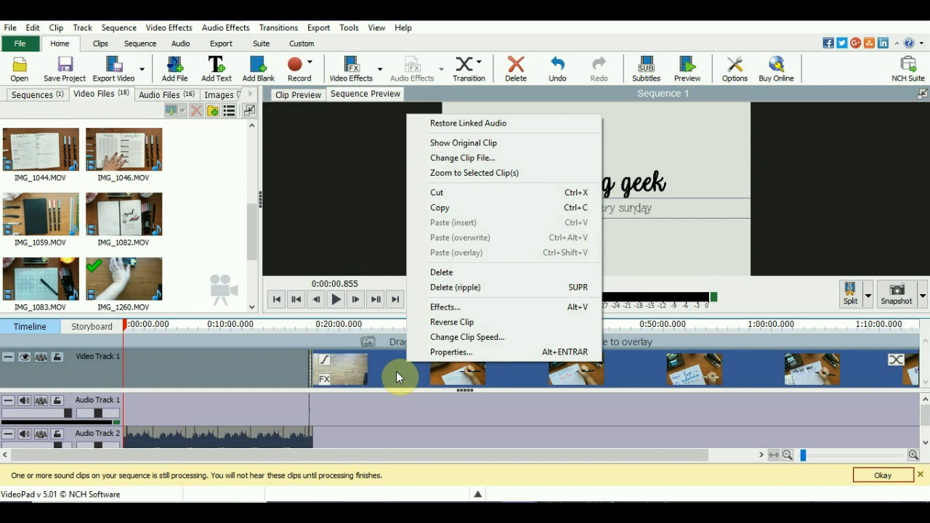
click(470, 339)
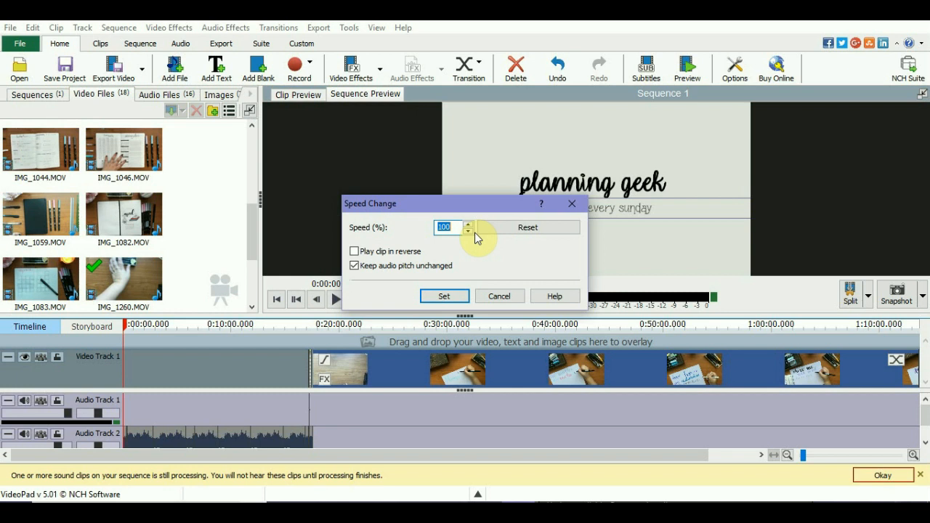
text(300)
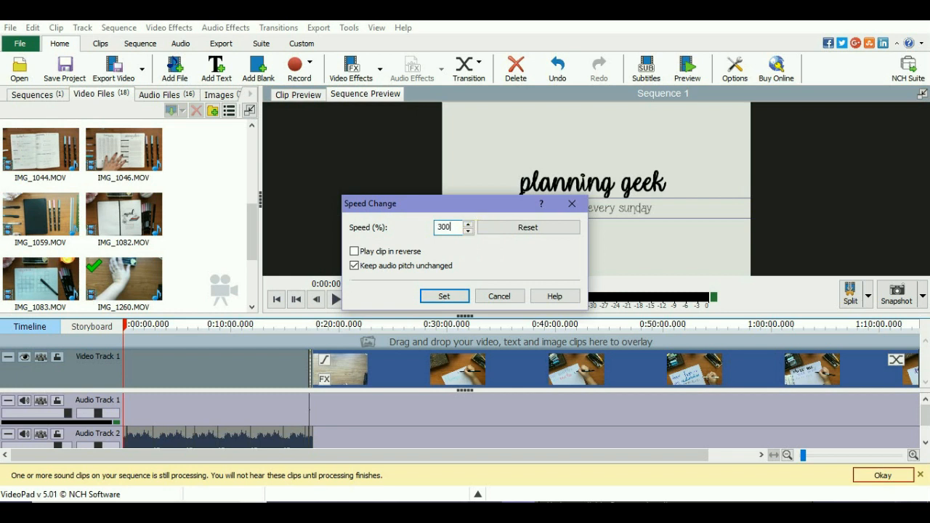
click(452, 297)
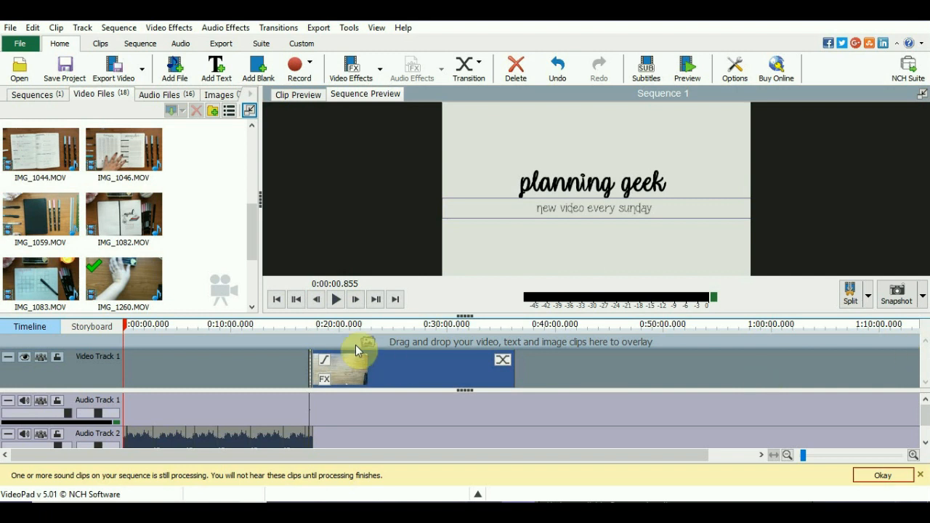
- Try moving the IMG_1260.MOV clip to the start of Video Track 1, and undo the move
scroll(355, 346, up, 2)
scroll(270, 373, up, 1)
scroll(538, 369, down, 2)
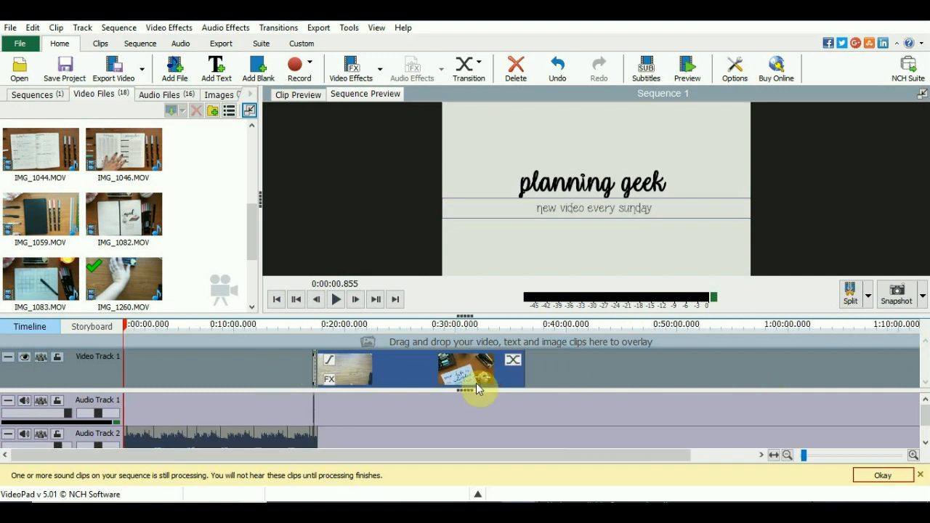
drag(378, 371, 164, 374)
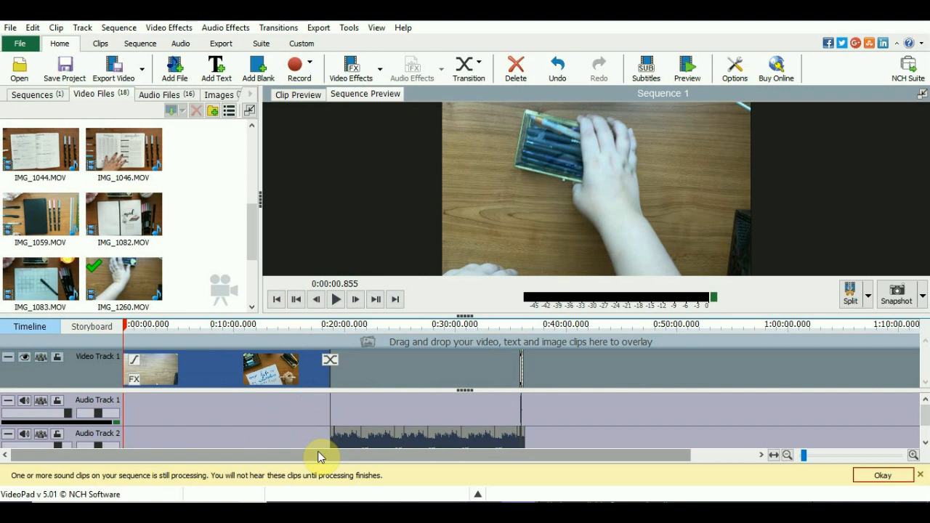
key(ctrl+z)
- Dismiss the sound-processing notice and show the IMG_1260.MOV clip enlarged on the timeline
scroll(324, 439, up, 2)
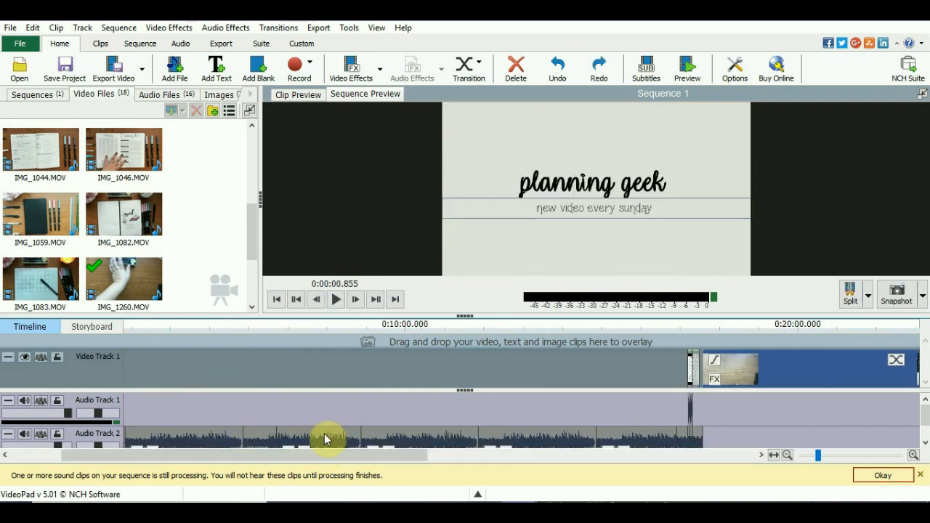
click(883, 475)
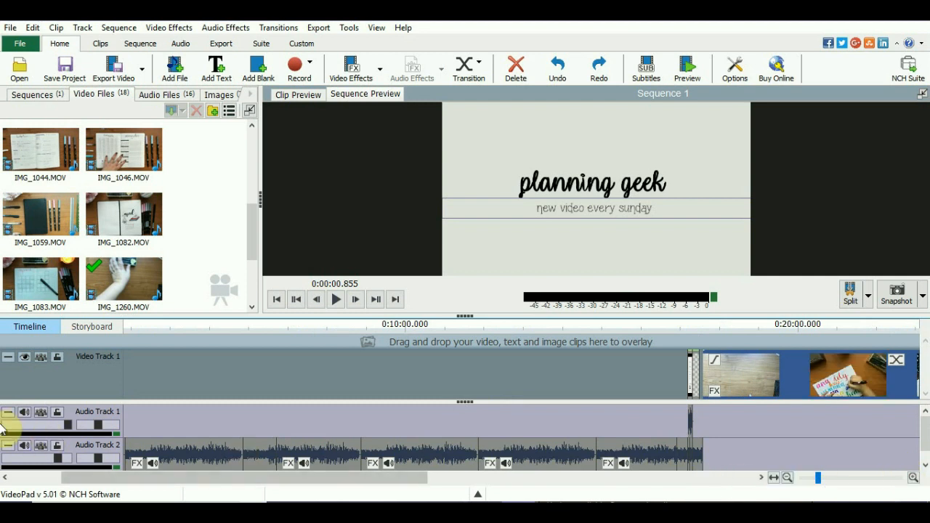
drag(110, 478, 353, 484)
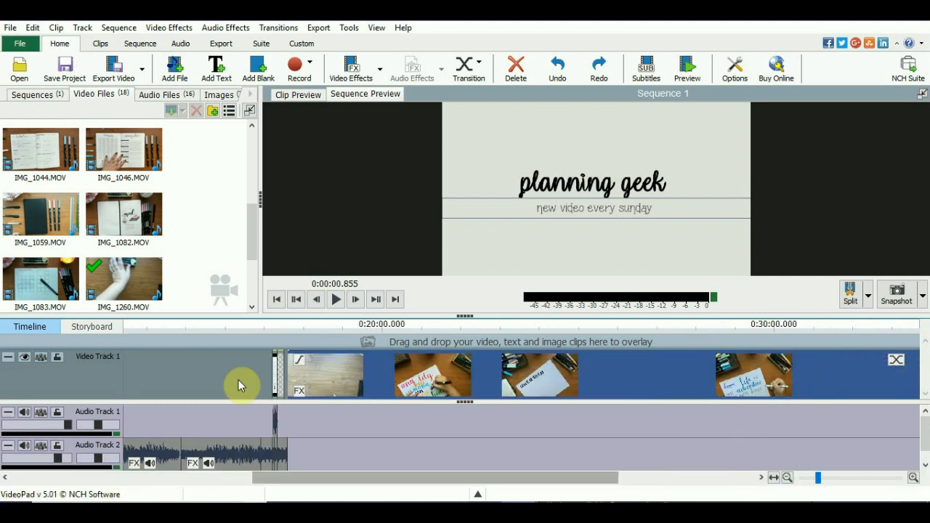
- Set the speed of the IMG_1260.MOV clip on Video Track 1 to 350%
right_click(465, 376)
click(571, 351)
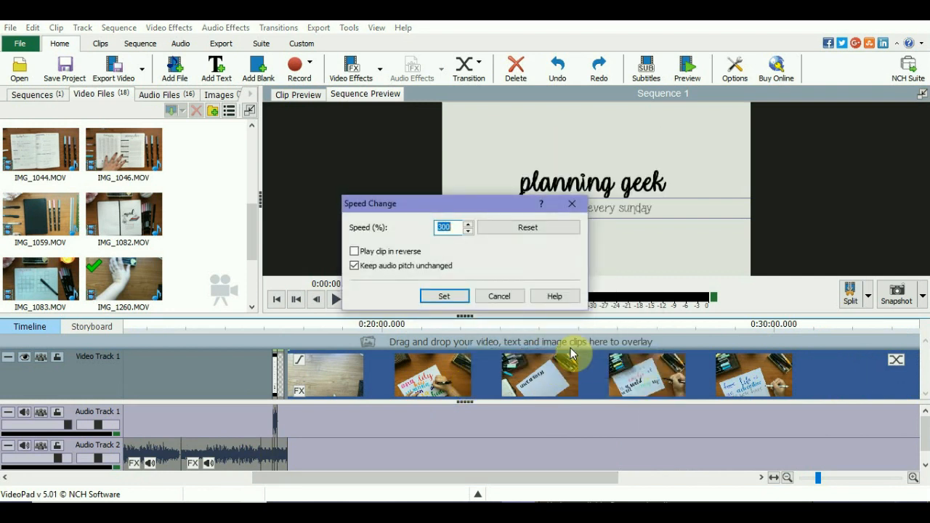
text(350)
key(Return)
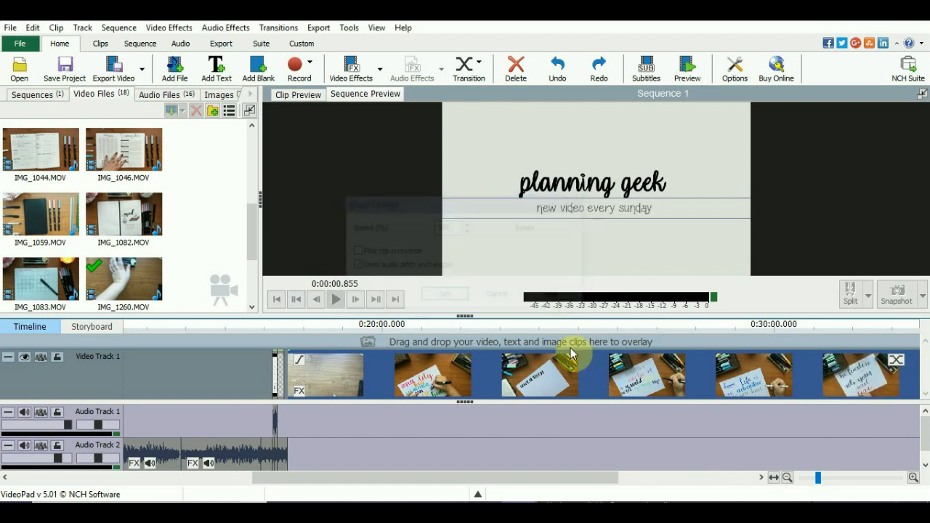
- Move the IMG_1260.MOV clip to directly after the planning geek intro on Video Track 1 and check the join between them
drag(612, 371, 276, 388)
scroll(234, 382, up, 5)
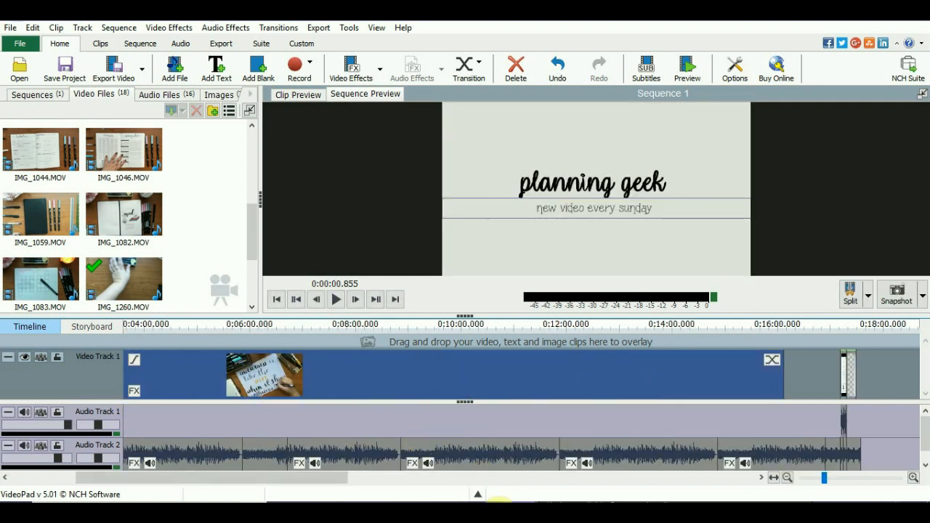
drag(301, 473, 182, 485)
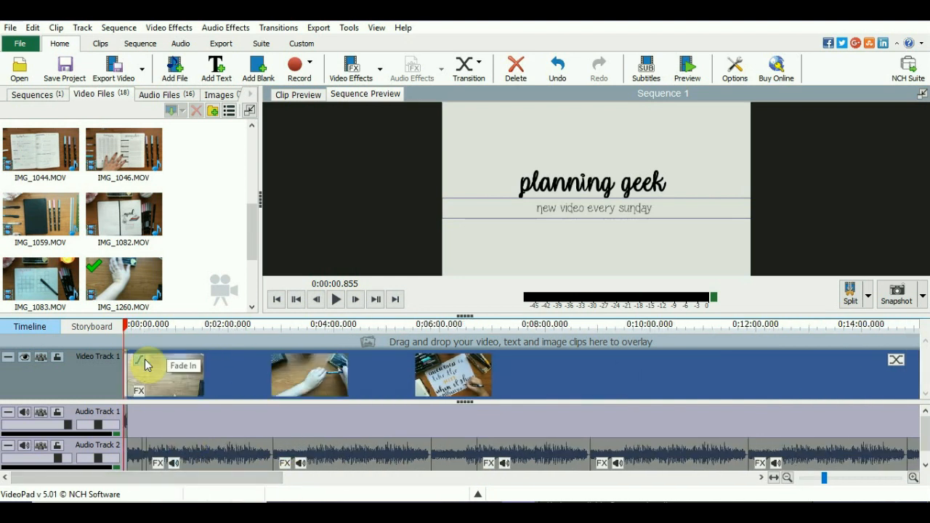
scroll(93, 392, up, 6)
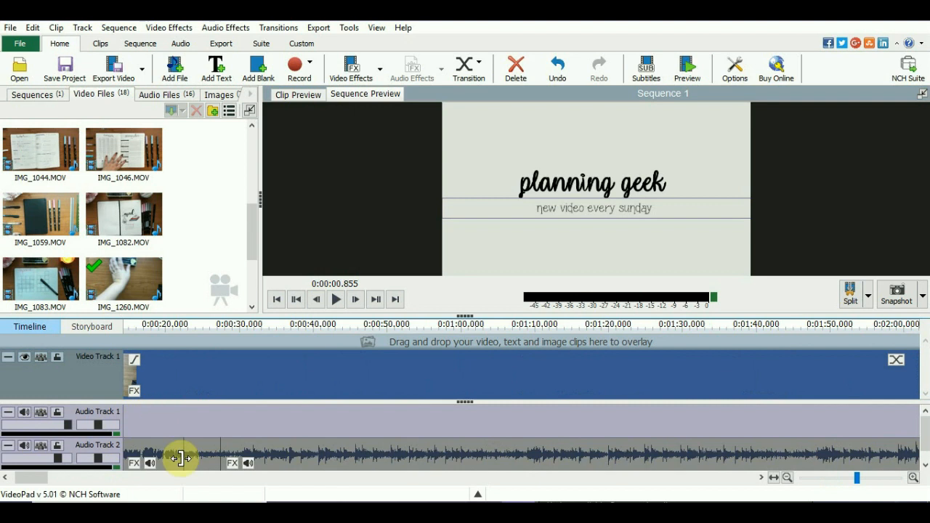
drag(25, 477, 16, 480)
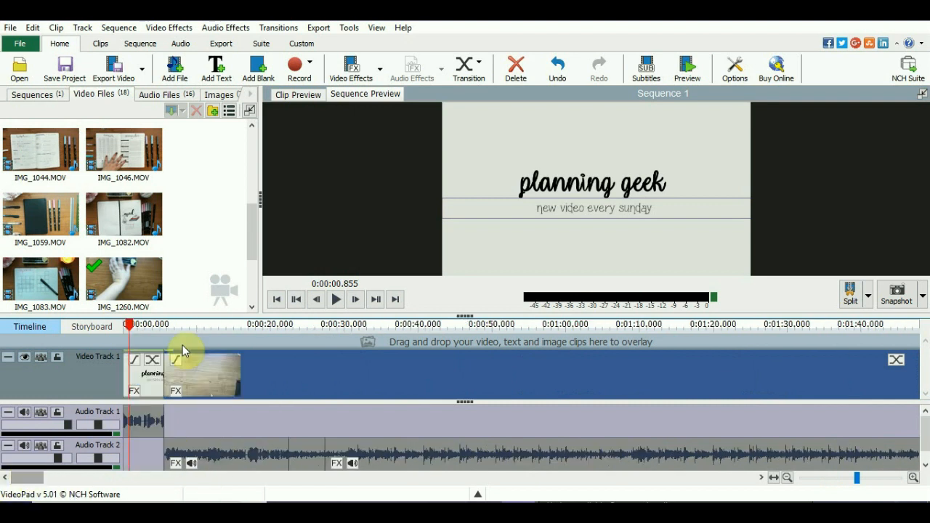
scroll(165, 360, up, 2)
click(141, 326)
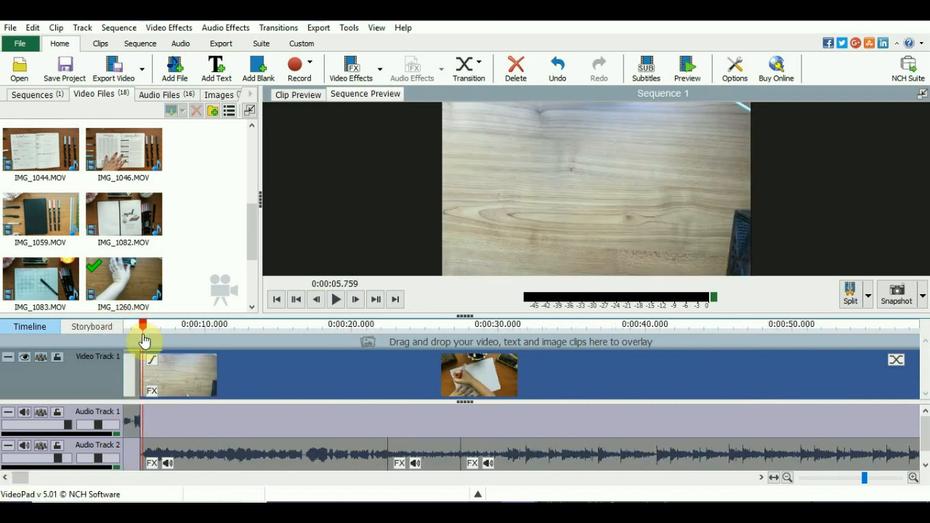
scroll(161, 387, up, 2)
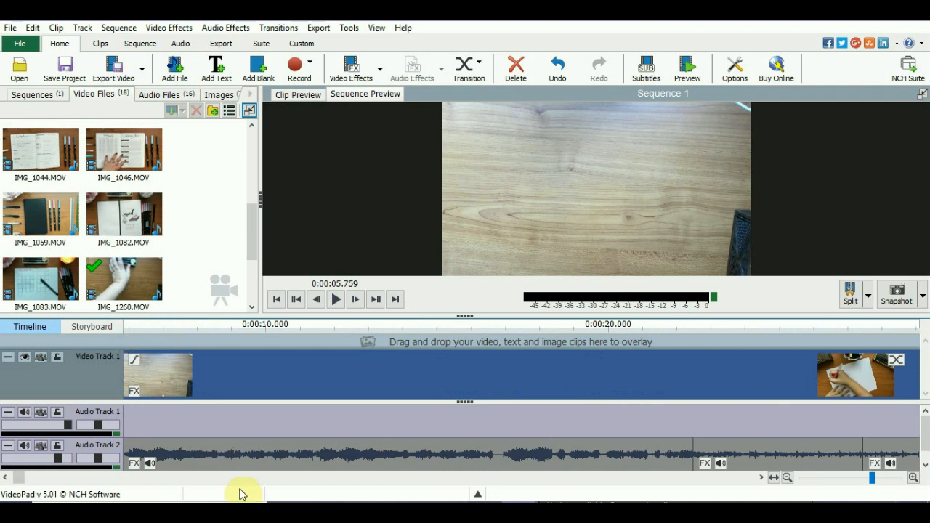
drag(17, 479, 2, 483)
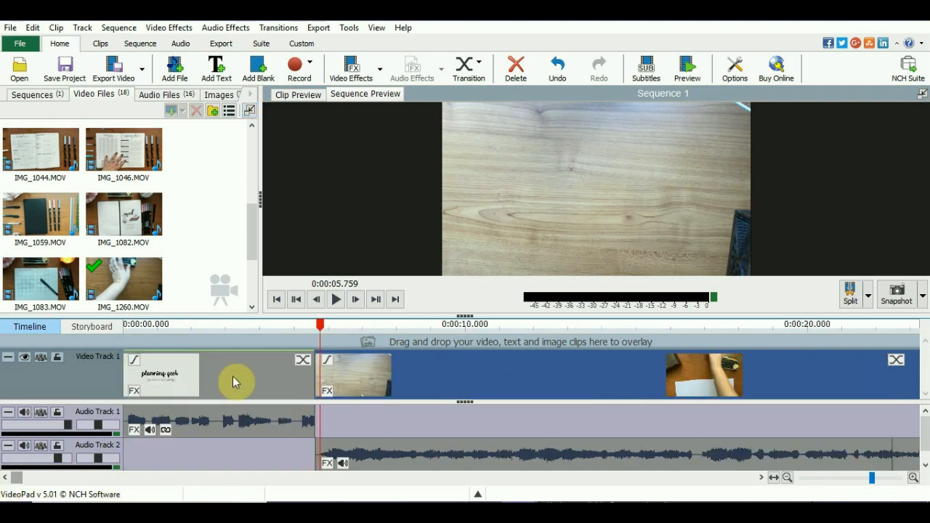
- Examine the opening of the IMG_1260.MOV clip from 0:00:06.200 to 0:00:09.369 for a suitable place to split it
click(340, 340)
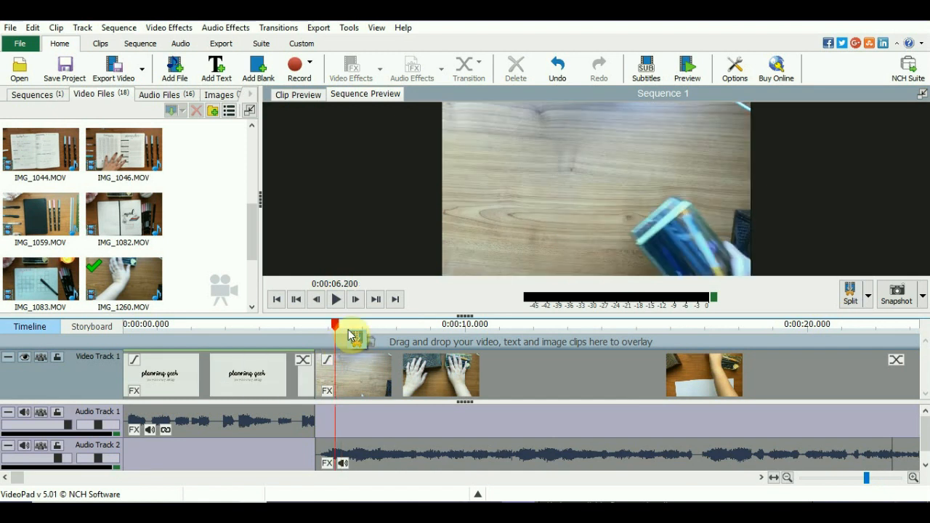
click(355, 327)
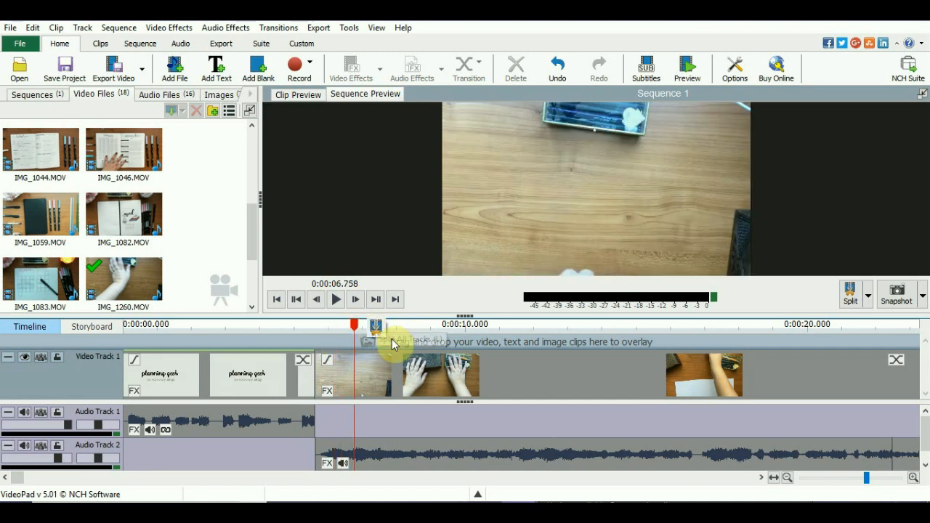
click(376, 342)
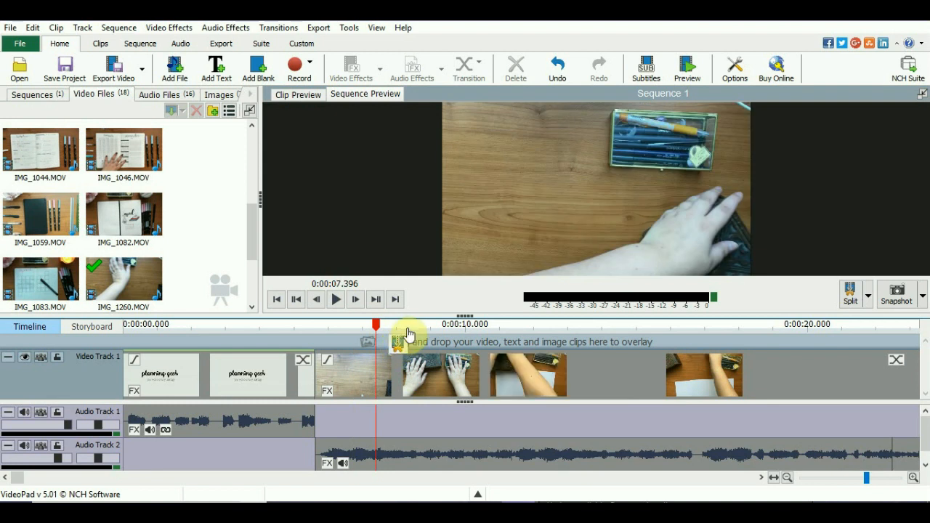
click(408, 334)
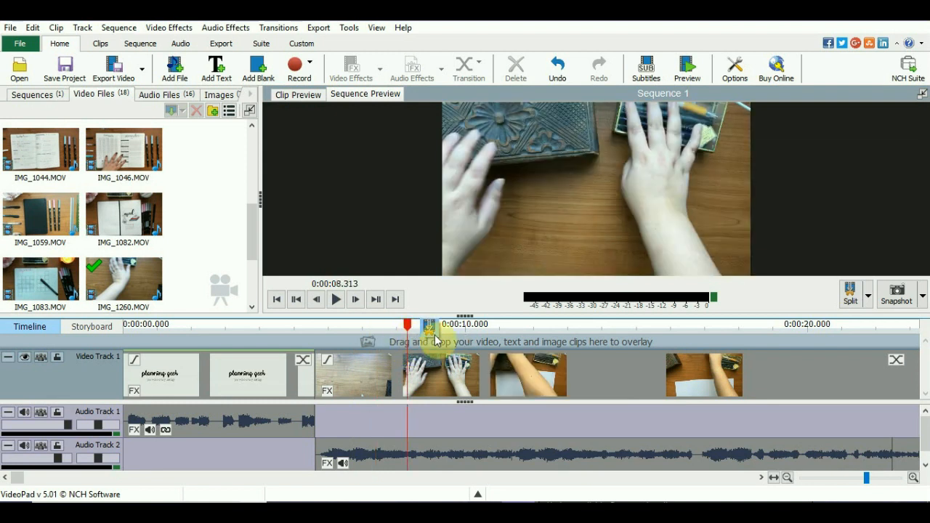
click(443, 333)
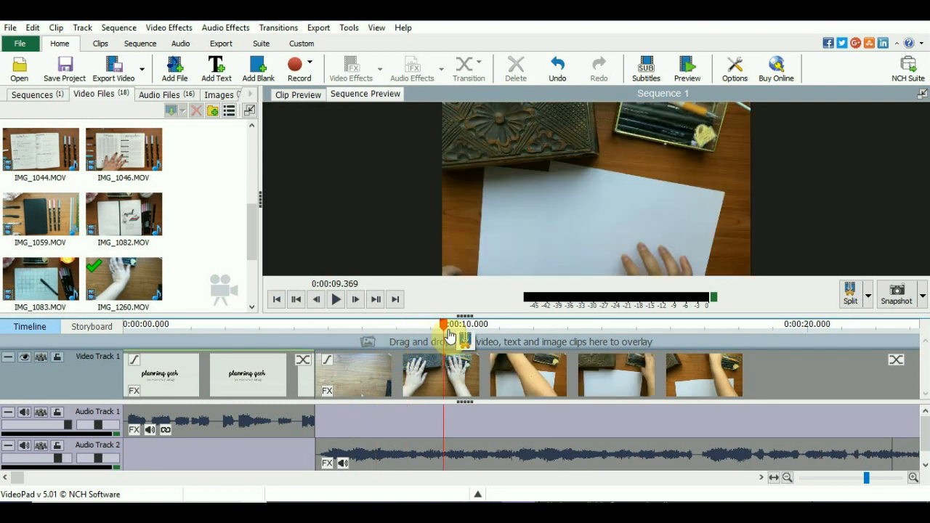
click(848, 298)
click(457, 357)
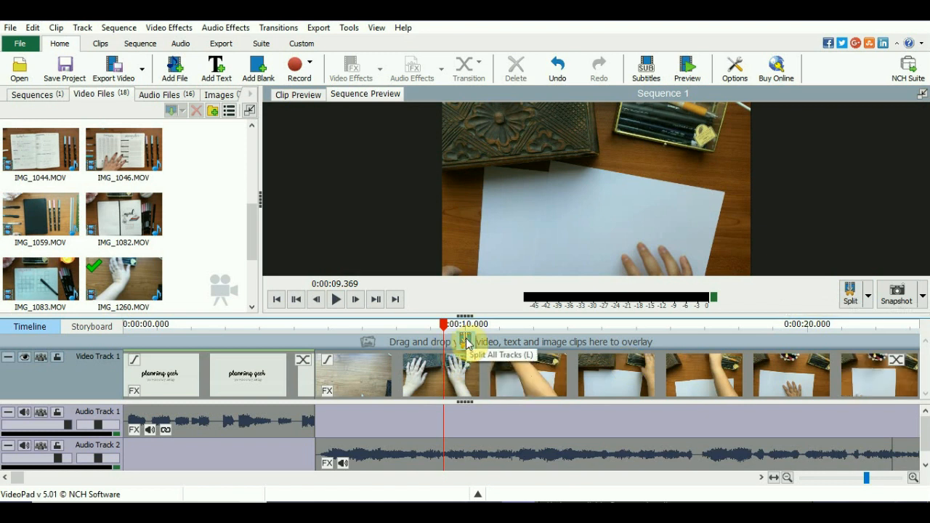
- Compare the planning geek intro with the start of the IMG_1260.MOV clip, selecting each and previewing several points on the timeline
click(576, 316)
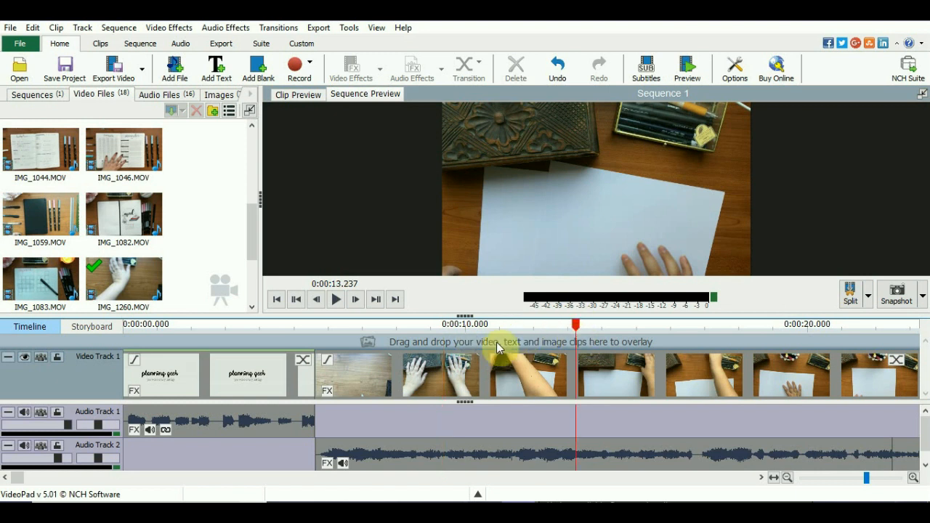
click(385, 357)
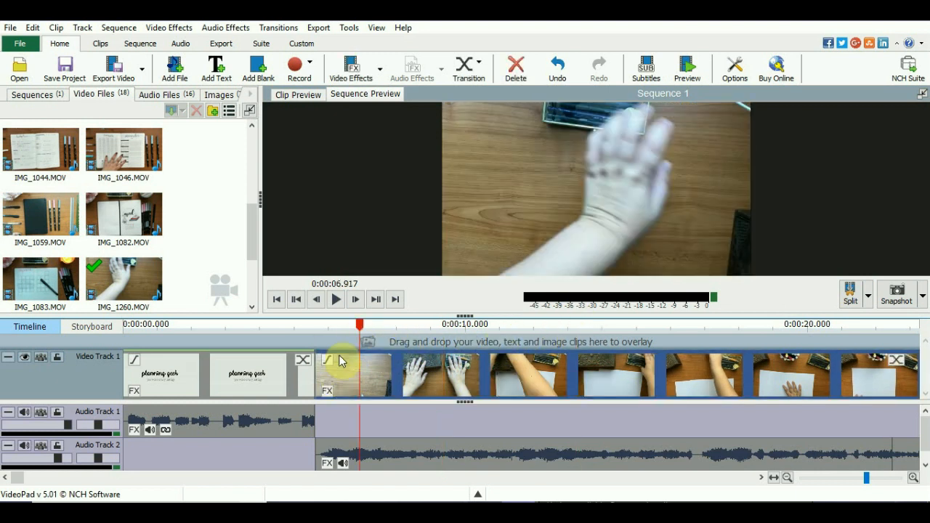
click(322, 333)
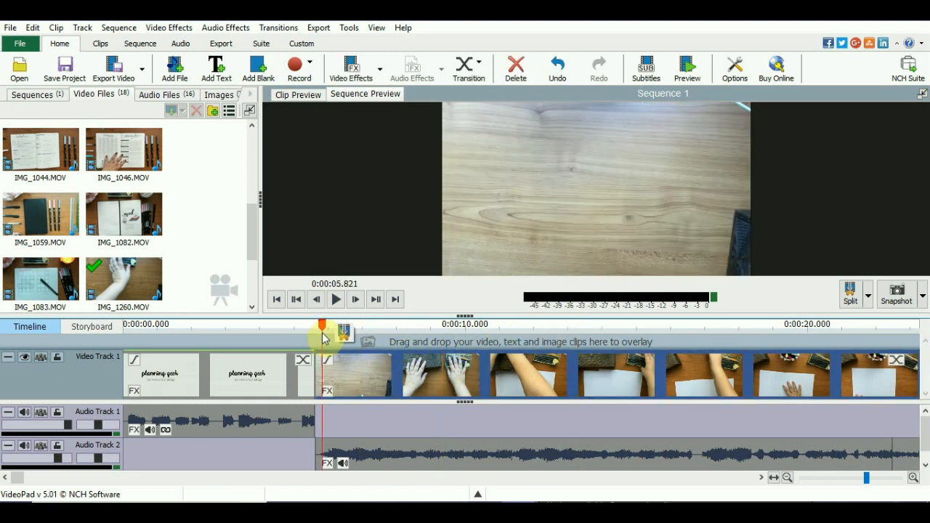
click(676, 326)
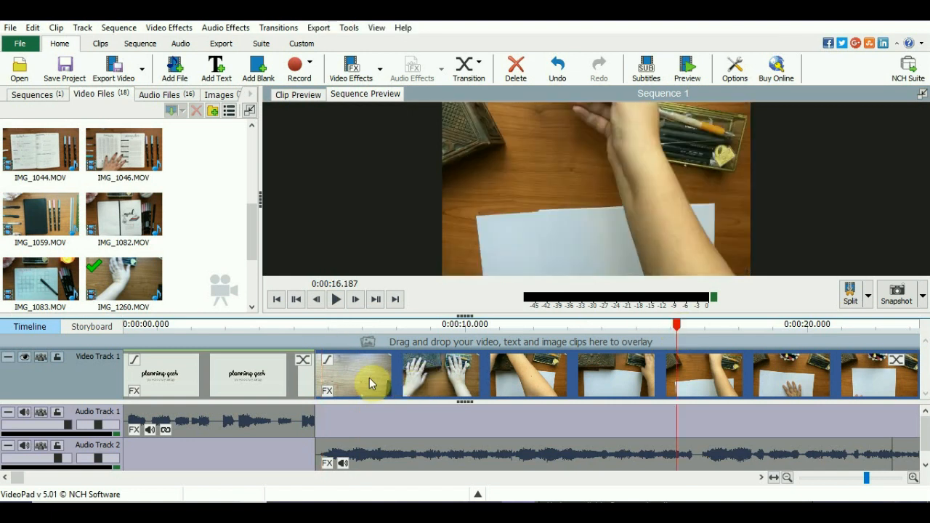
click(215, 363)
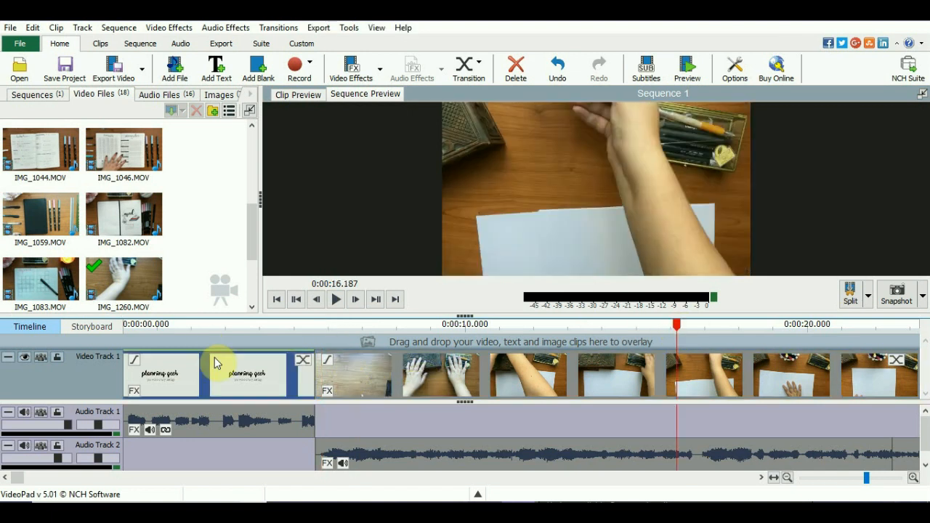
click(647, 363)
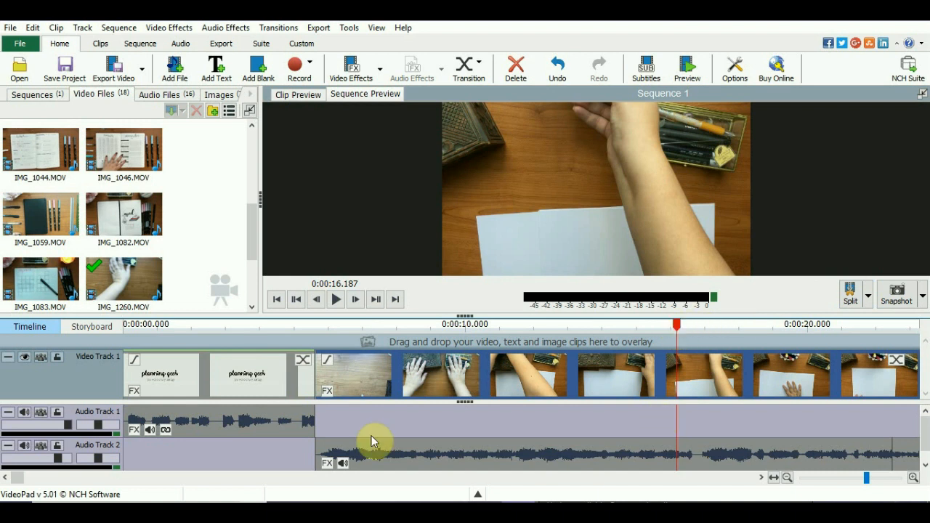
click(439, 429)
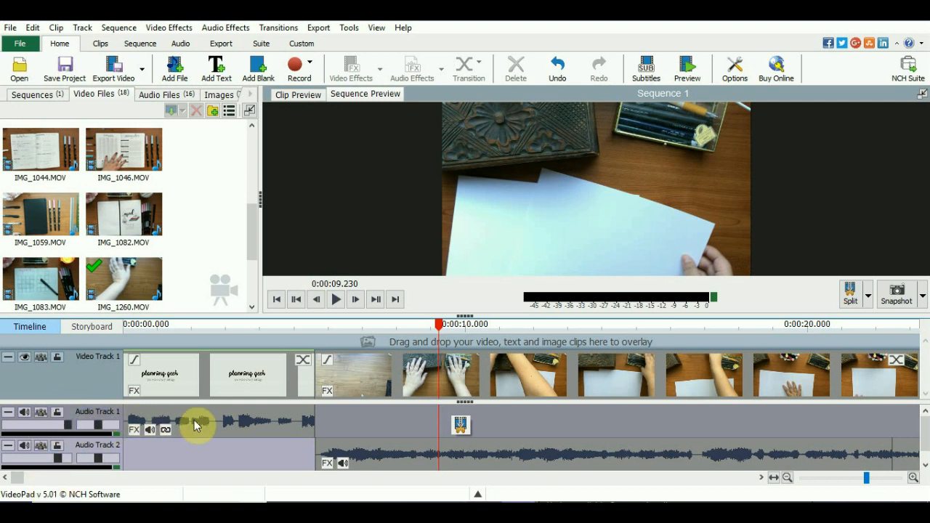
- Set the volume of the first music clip on Audio Track 2 to the slider's maximum, leaving it unmuted
click(387, 452)
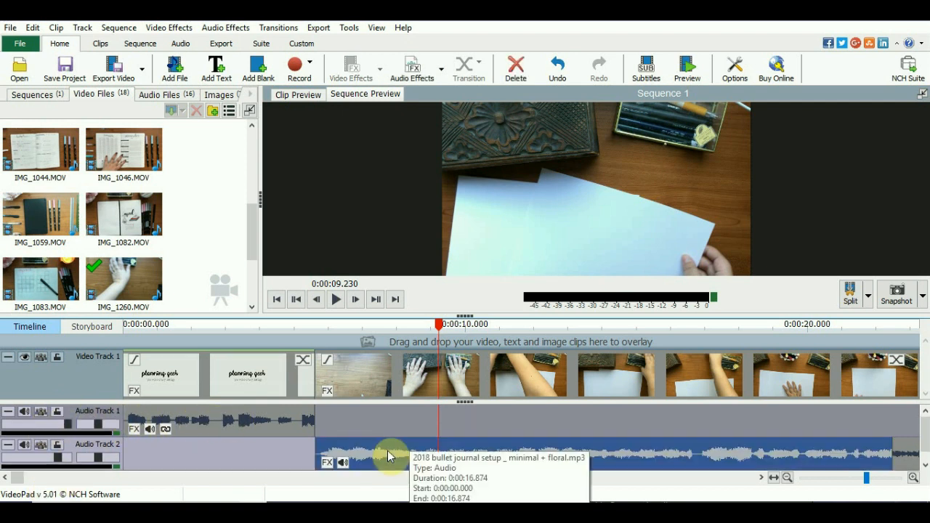
right_click(385, 449)
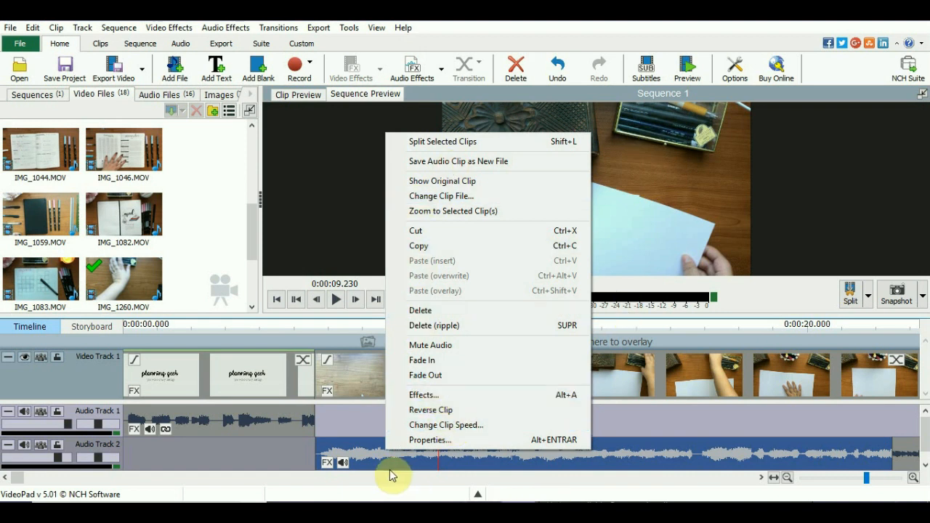
click(343, 465)
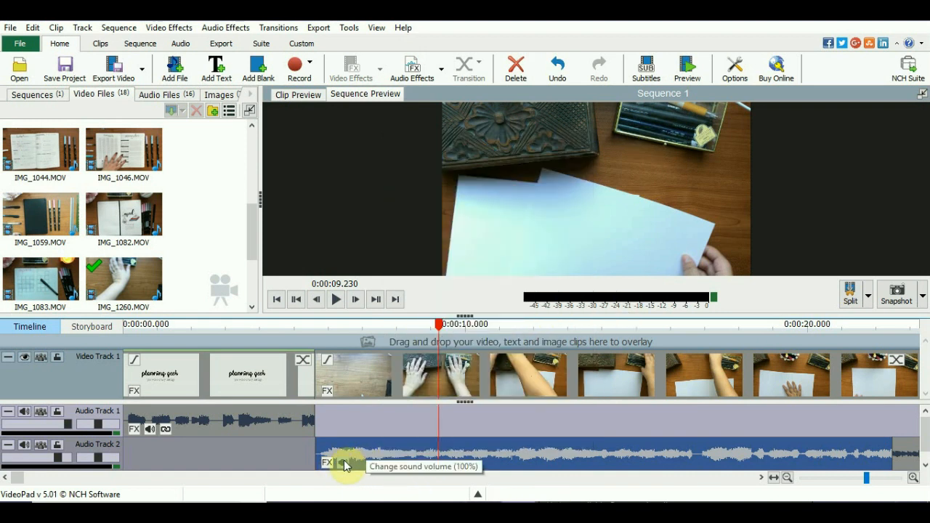
click(343, 462)
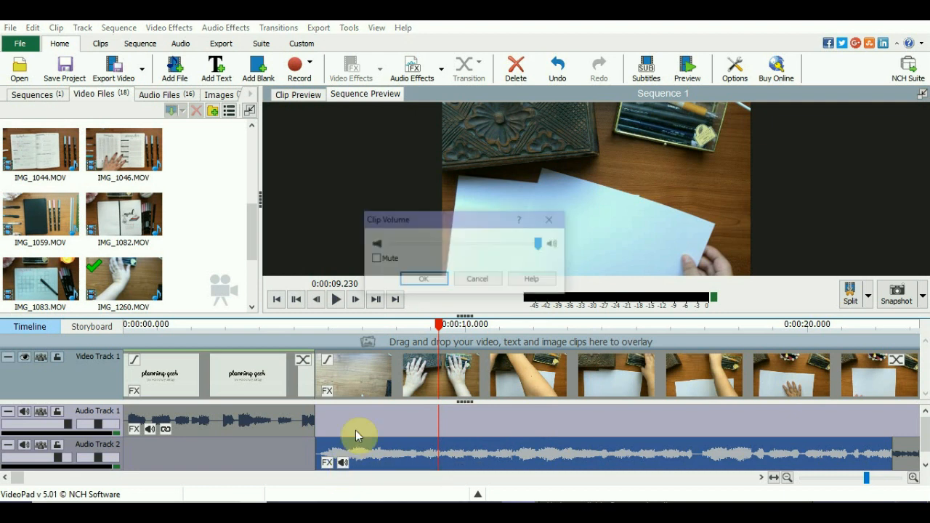
mouse_move(543, 249)
mouse_down()
mouse_move(378, 249)
mouse_move(556, 246)
mouse_move(551, 254)
mouse_up()
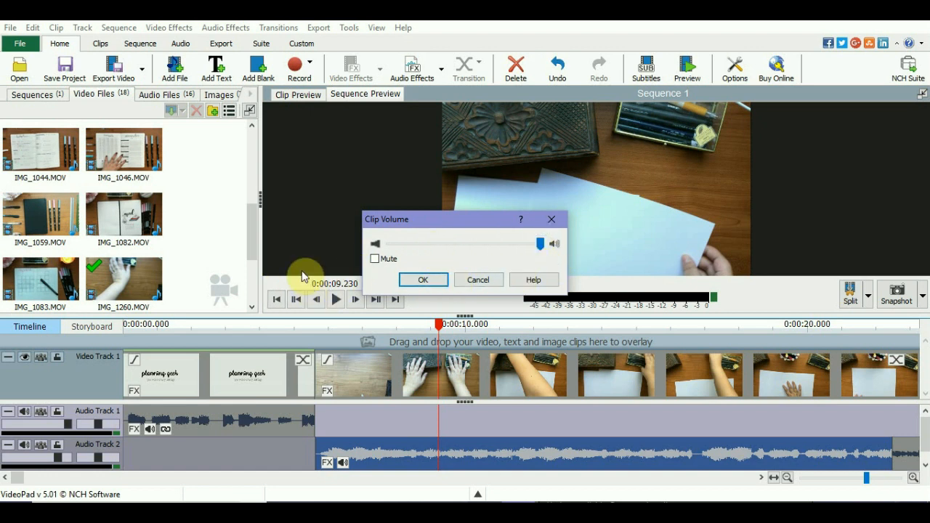
click(436, 281)
- Split all tracks at 0:00:09.305, cutting off a short first piece of the IMG_1260.MOV clip
scroll(610, 454, down, 3)
scroll(601, 452, down, 6)
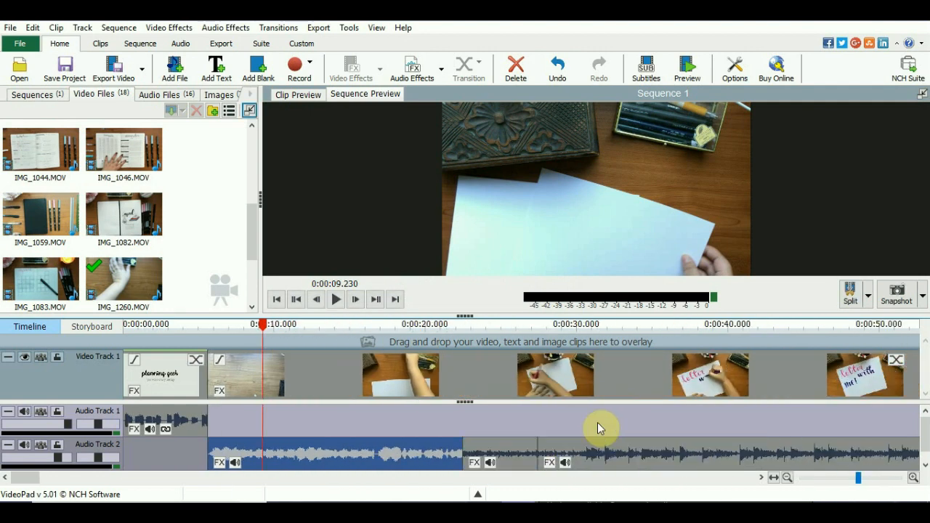
scroll(586, 422, down, 8)
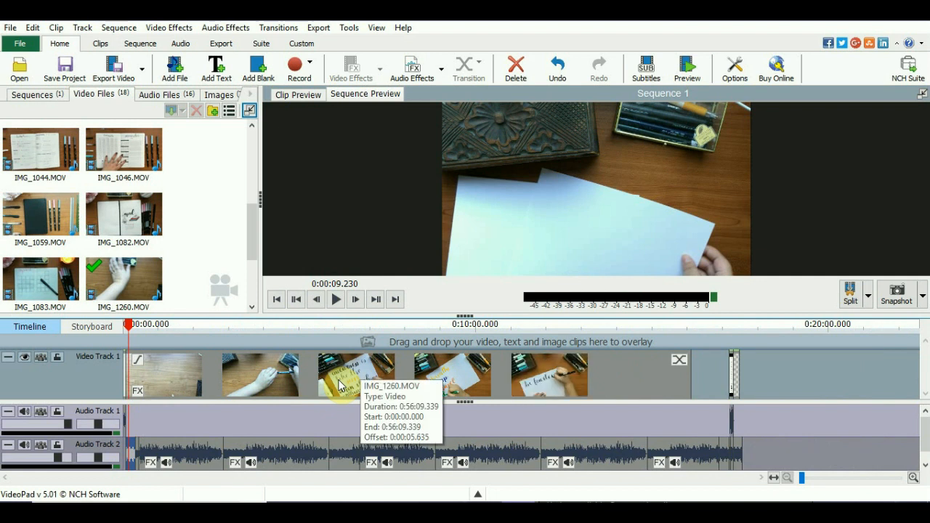
scroll(240, 298, up, 2)
scroll(154, 362, up, 4)
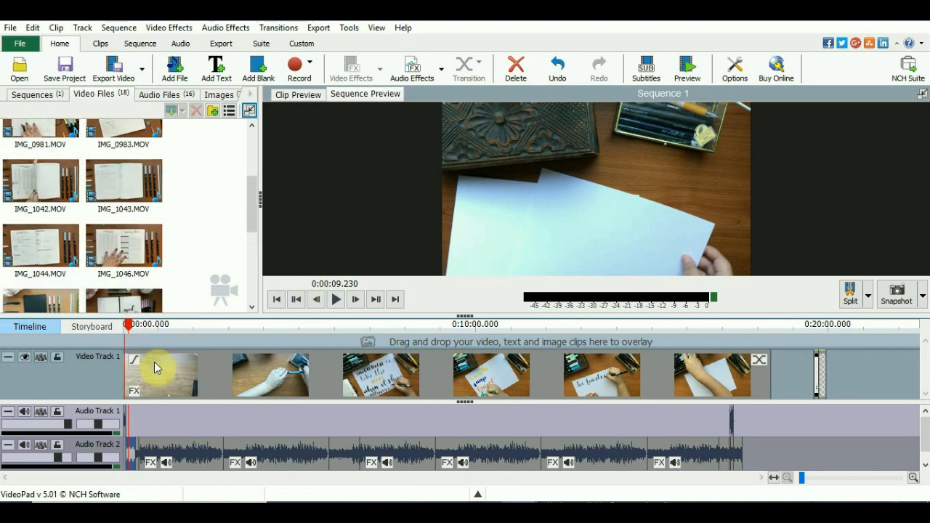
scroll(144, 392, up, 2)
drag(60, 479, 22, 479)
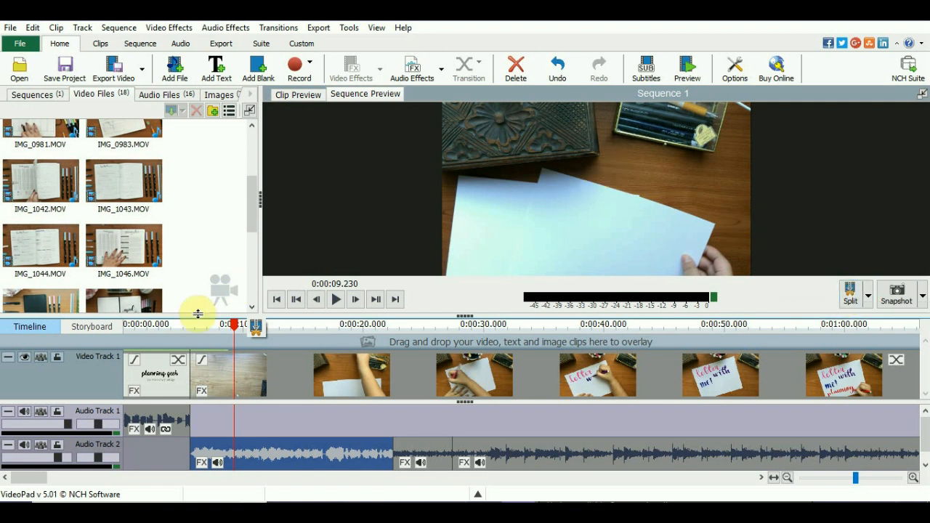
click(231, 325)
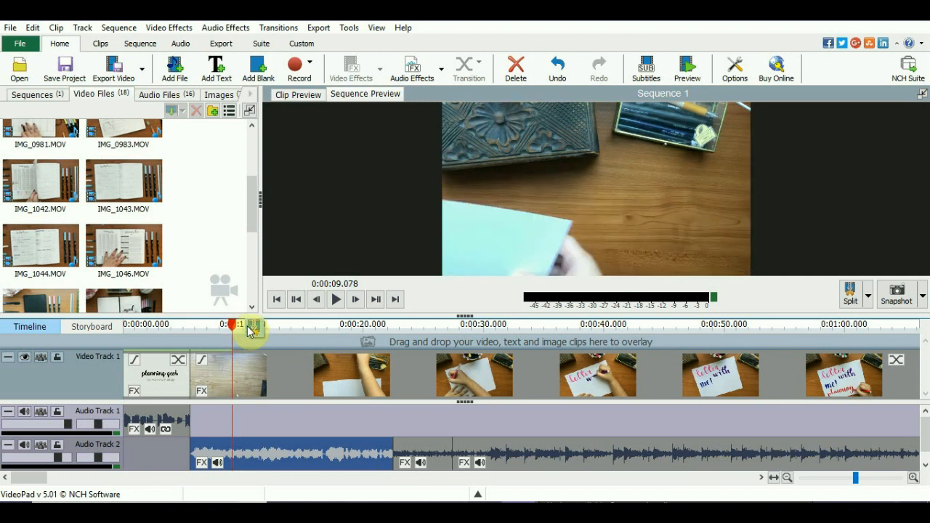
click(235, 367)
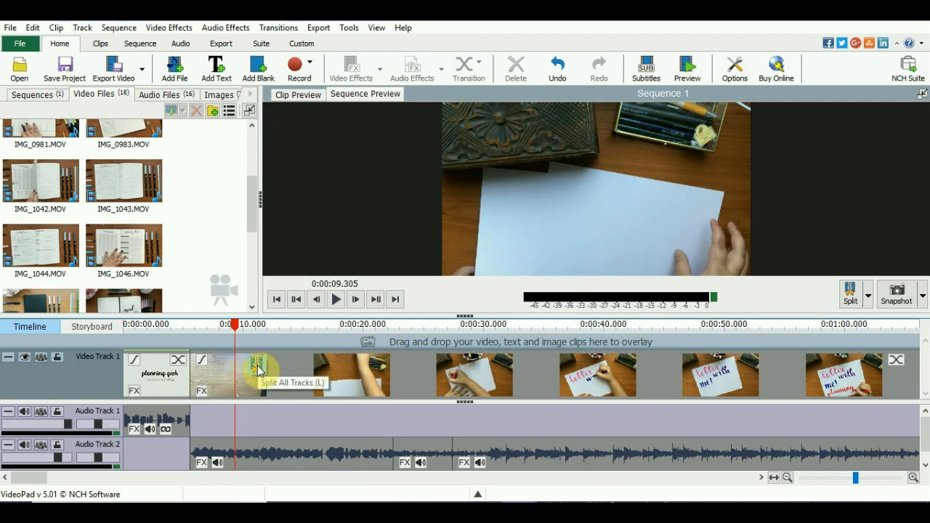
click(261, 368)
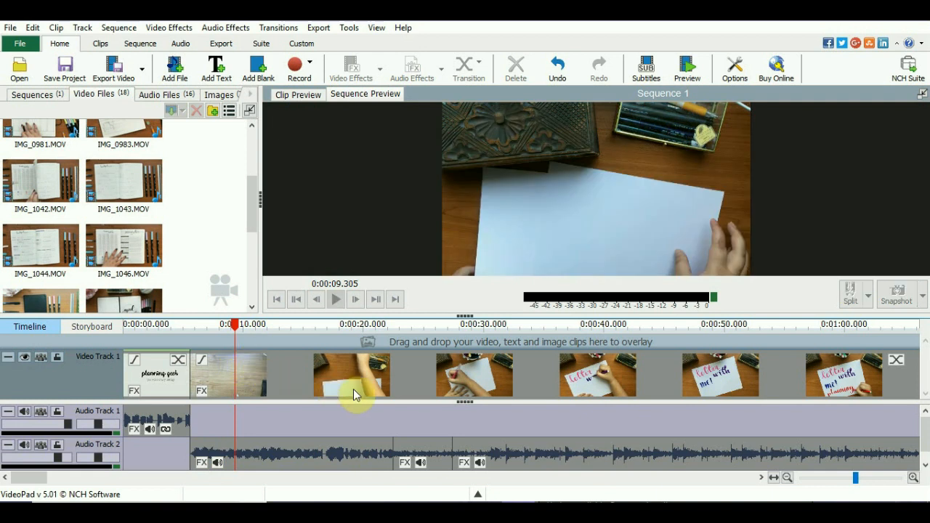
- Set the speed of the short first piece of the IMG_1260.MOV clip to 150%, keeping the audio pitch unchanged
right_click(220, 376)
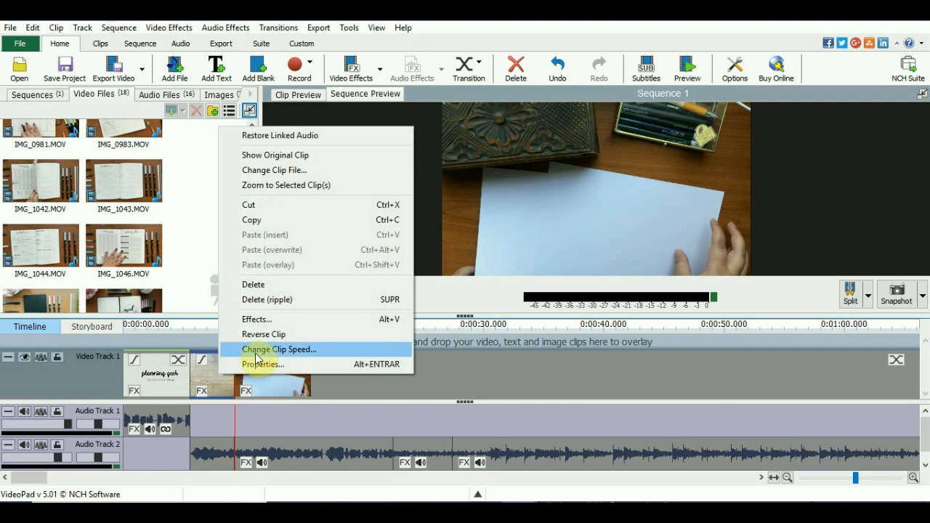
click(256, 352)
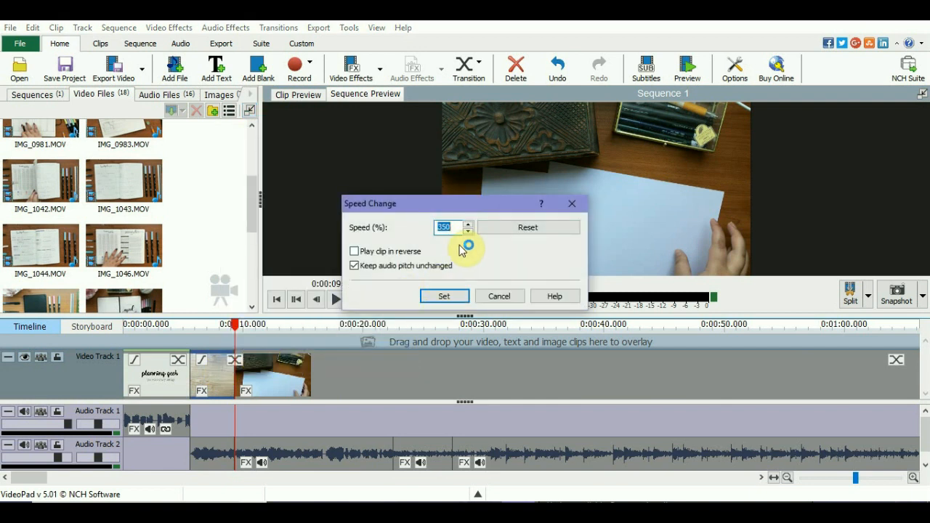
text(1)
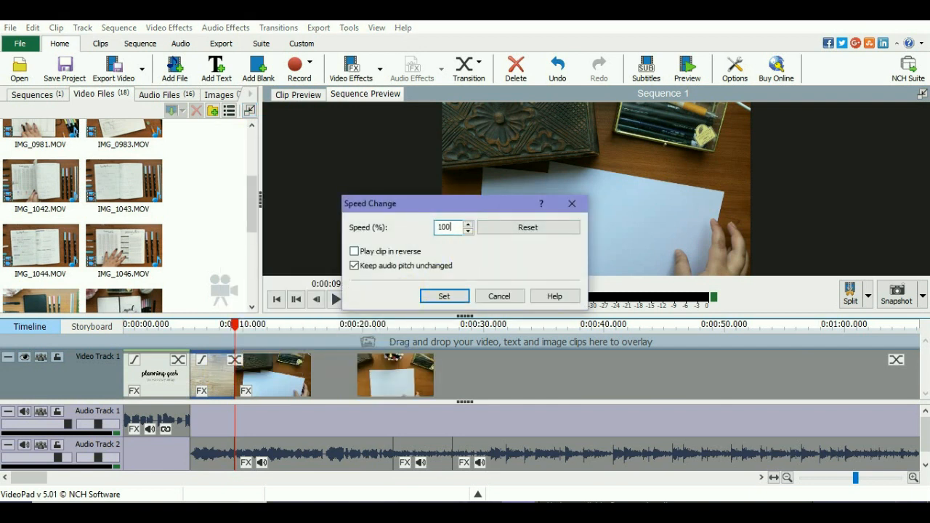
text(00)
key(BackSpace)
key(BackSpace)
key(BackSpace)
text(150)
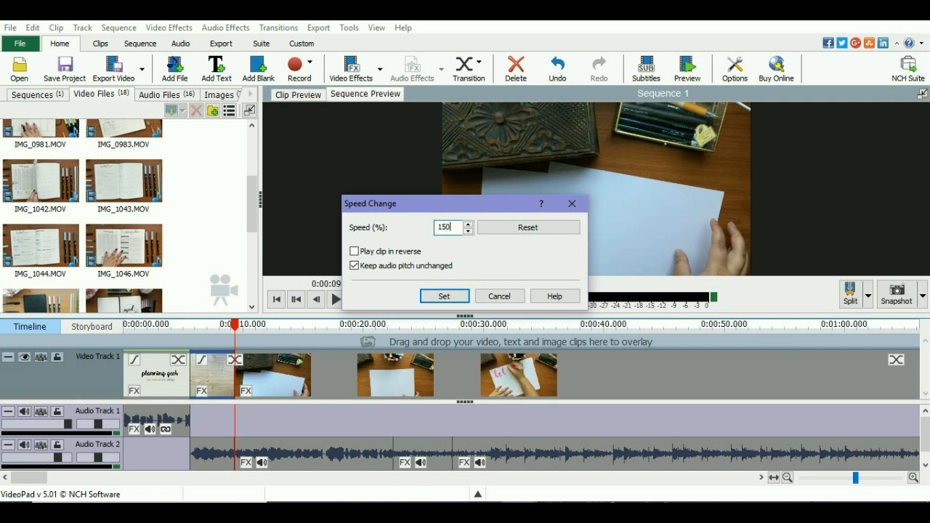
key(Return)
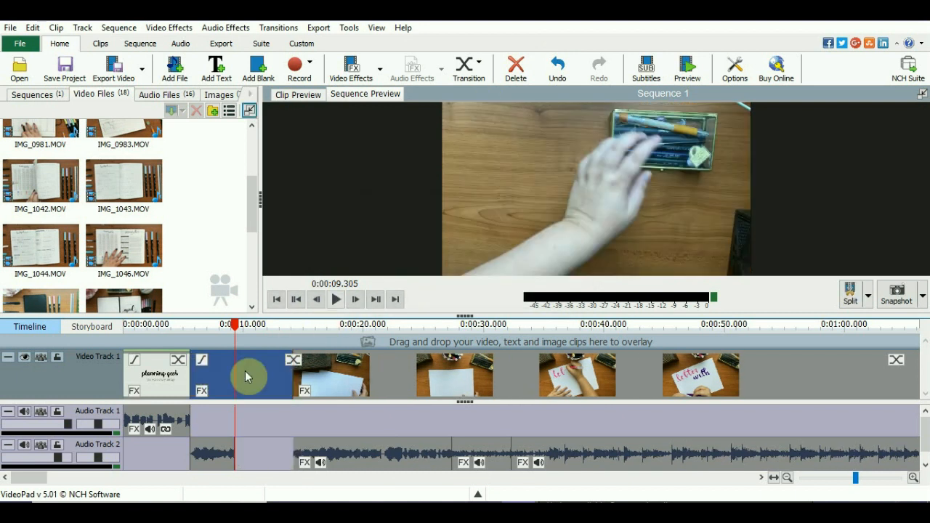
- Select all music clips after the gap on Audio Track 2 and move them together against the first music piece, closing the gap
click(222, 462)
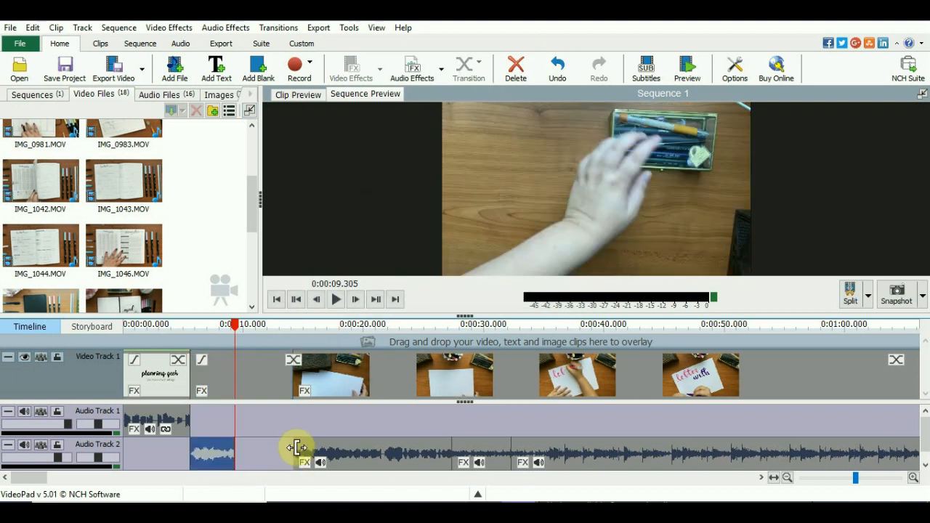
click(335, 451)
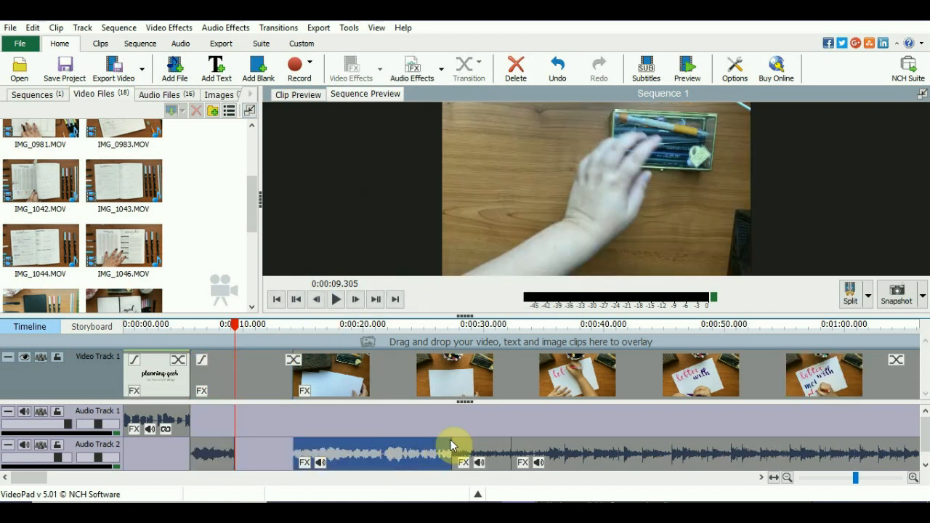
scroll(502, 465, down, 4)
scroll(502, 462, down, 5)
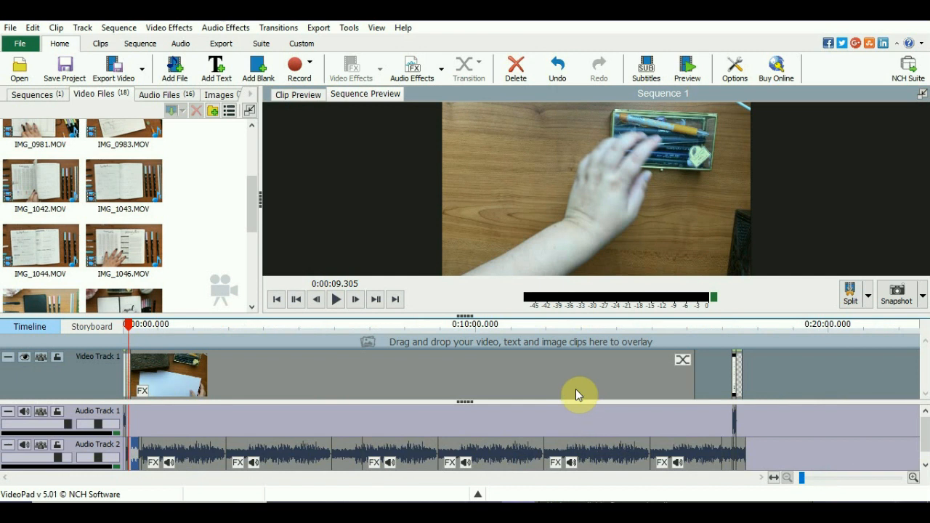
click(690, 454)
scroll(174, 466, up, 4)
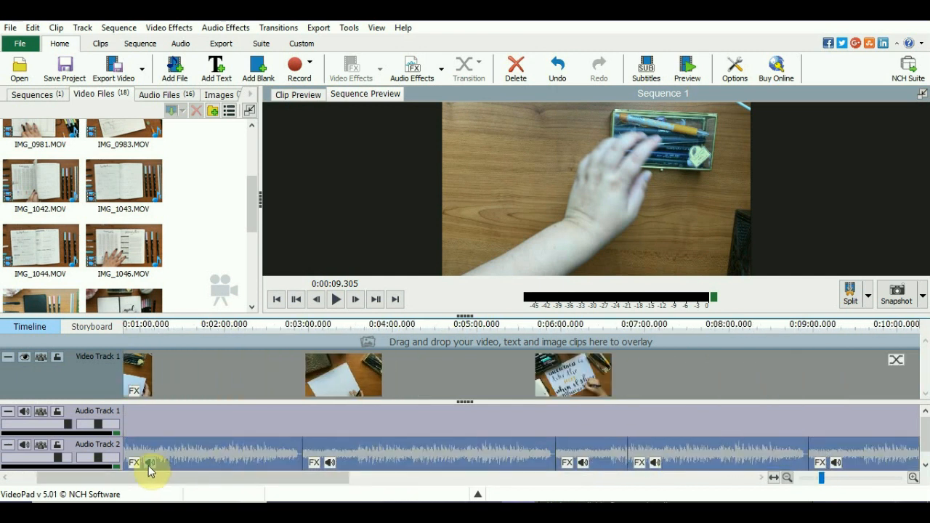
scroll(110, 480, up, 1)
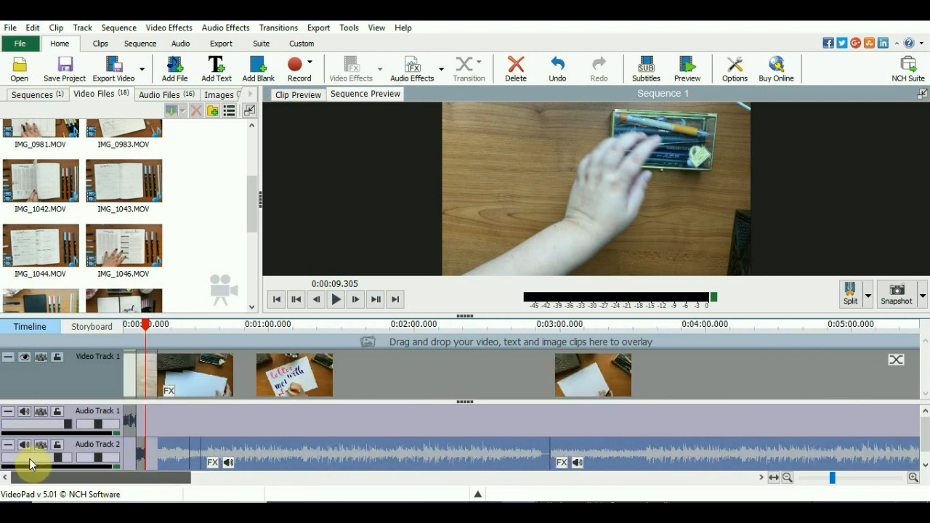
drag(173, 453, 155, 456)
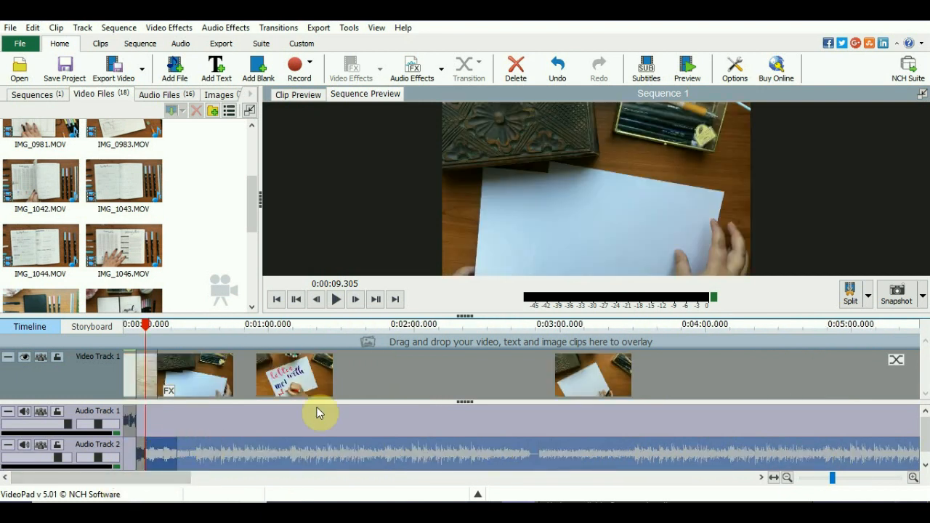
- Preview the sequence at 0:01:54.631 and look over the available video export formats without choosing one
click(401, 328)
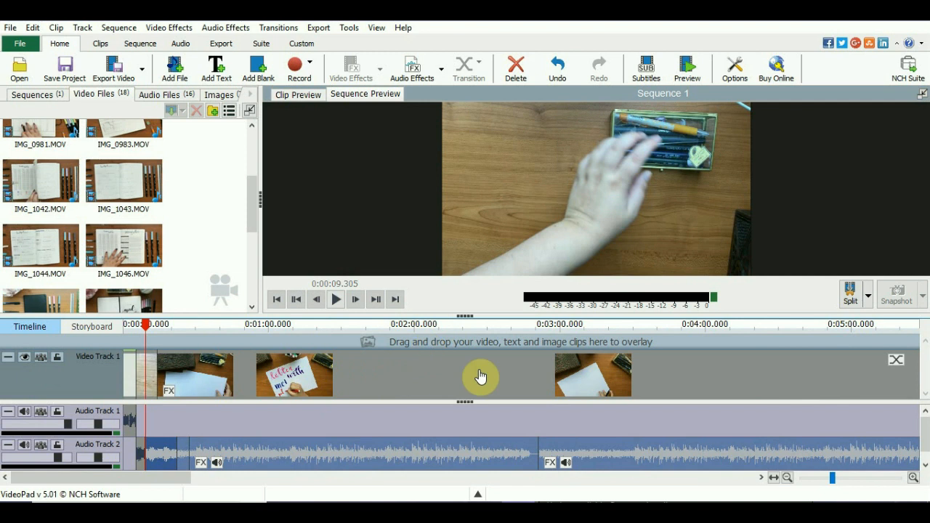
scroll(641, 374, down, 5)
scroll(609, 371, down, 1)
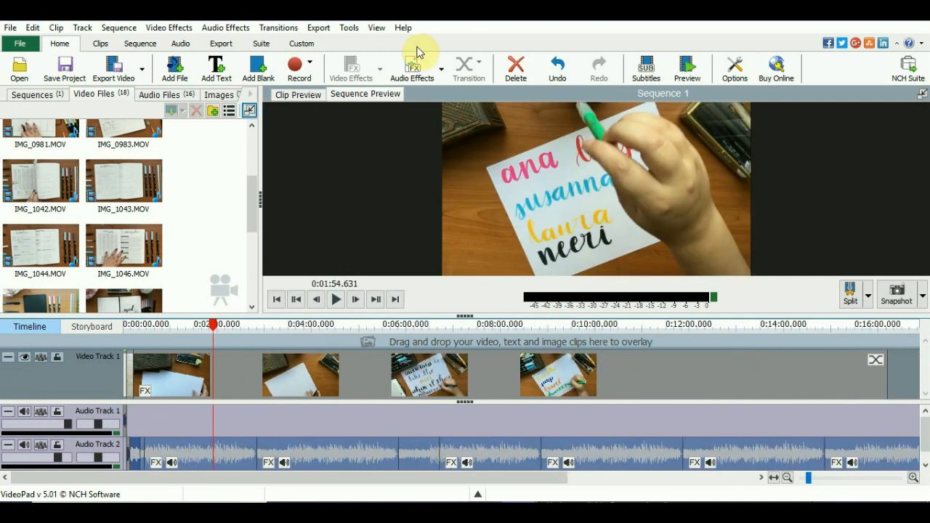
click(143, 71)
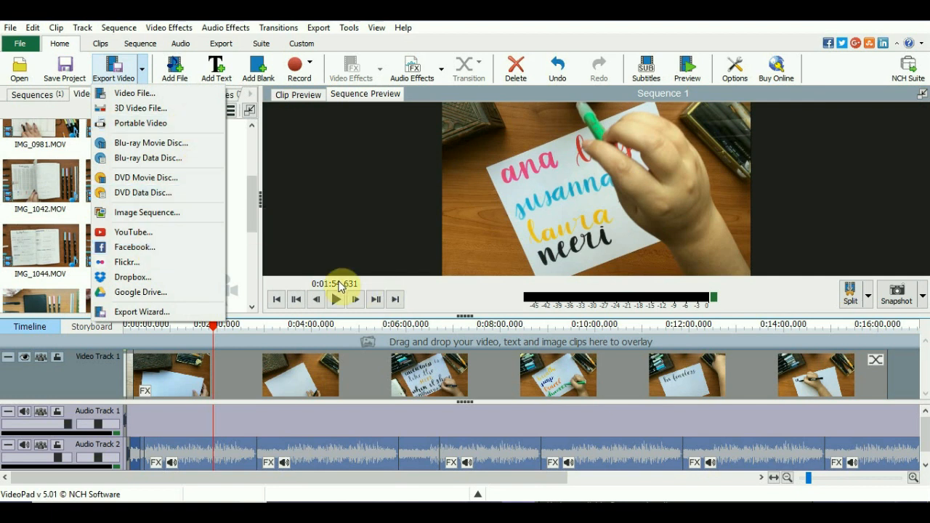
click(522, 16)
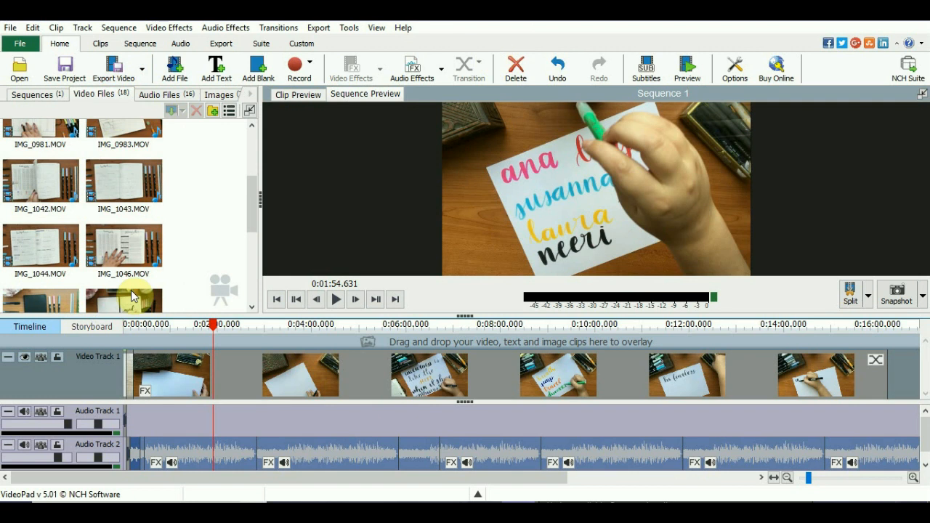
- Preview the first piece of the IMG_1260.MOV clip at 0:00:09.542 on the timeline
click(164, 374)
click(129, 342)
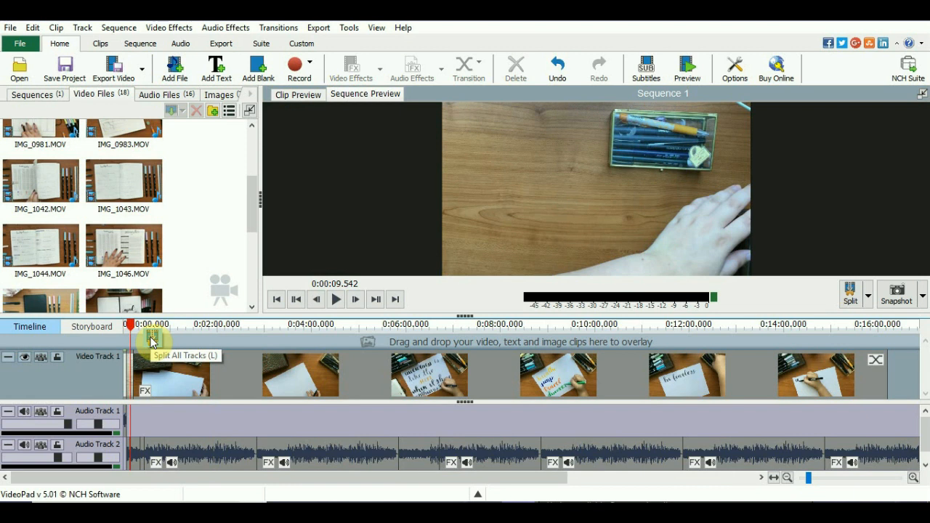
click(151, 340)
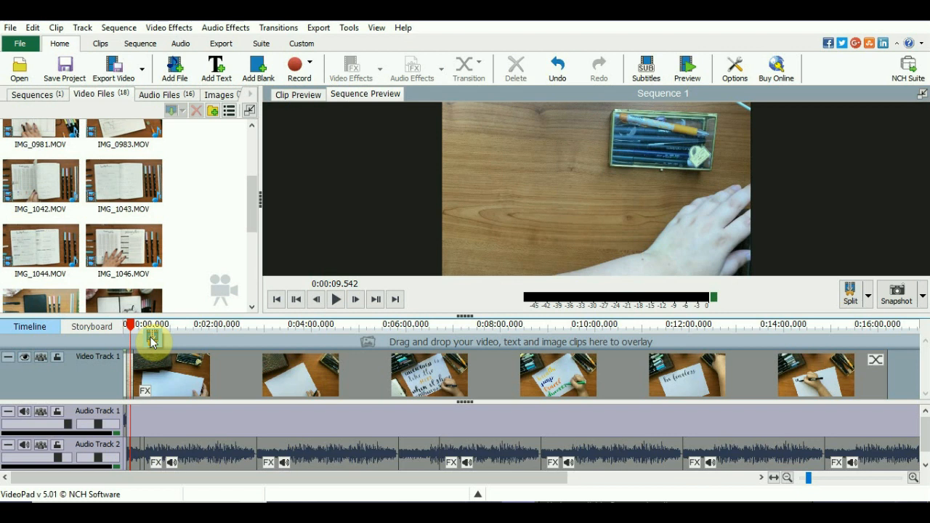
click(152, 339)
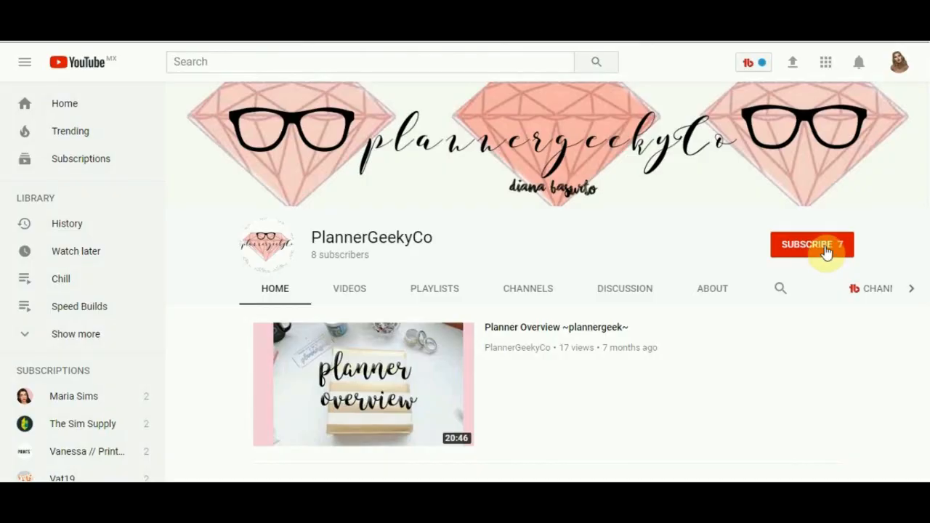
- On YouTube, subscribe to the PlannerGeekyCo channel and turn on notifications for every new video
click(826, 250)
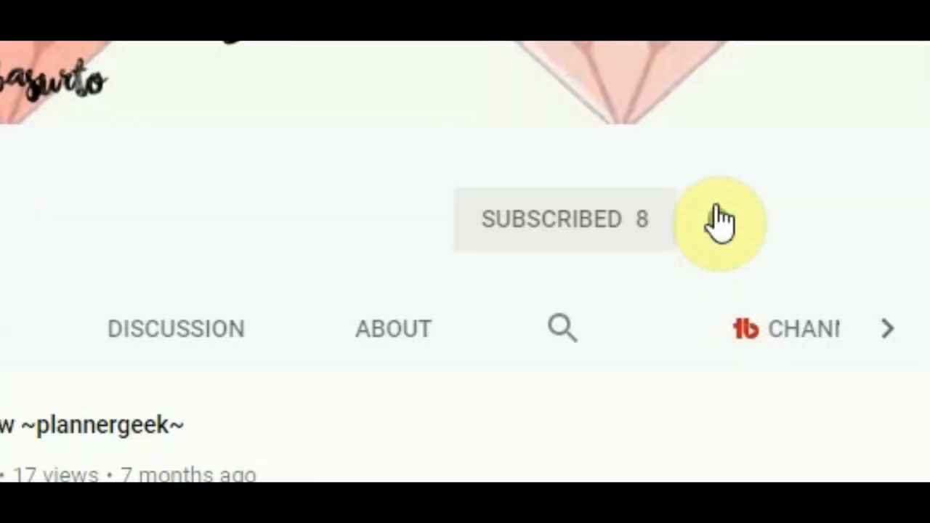
click(719, 233)
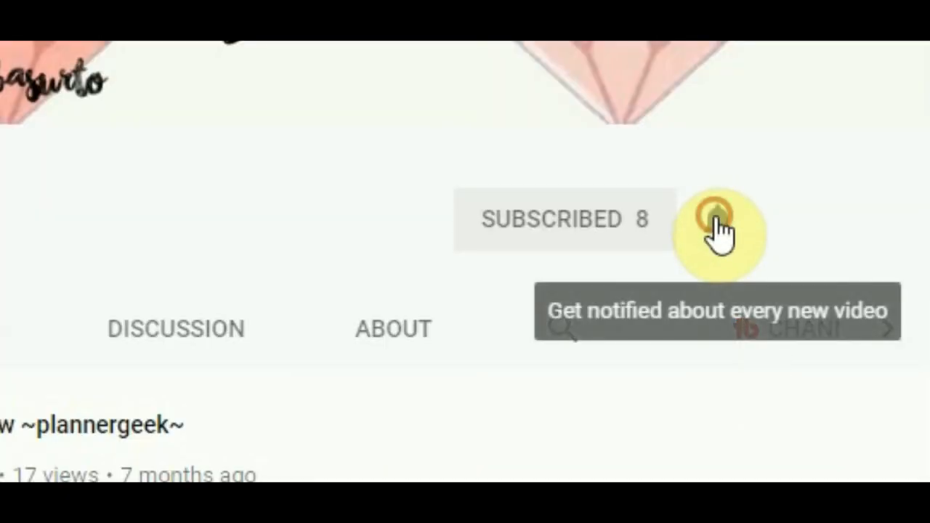